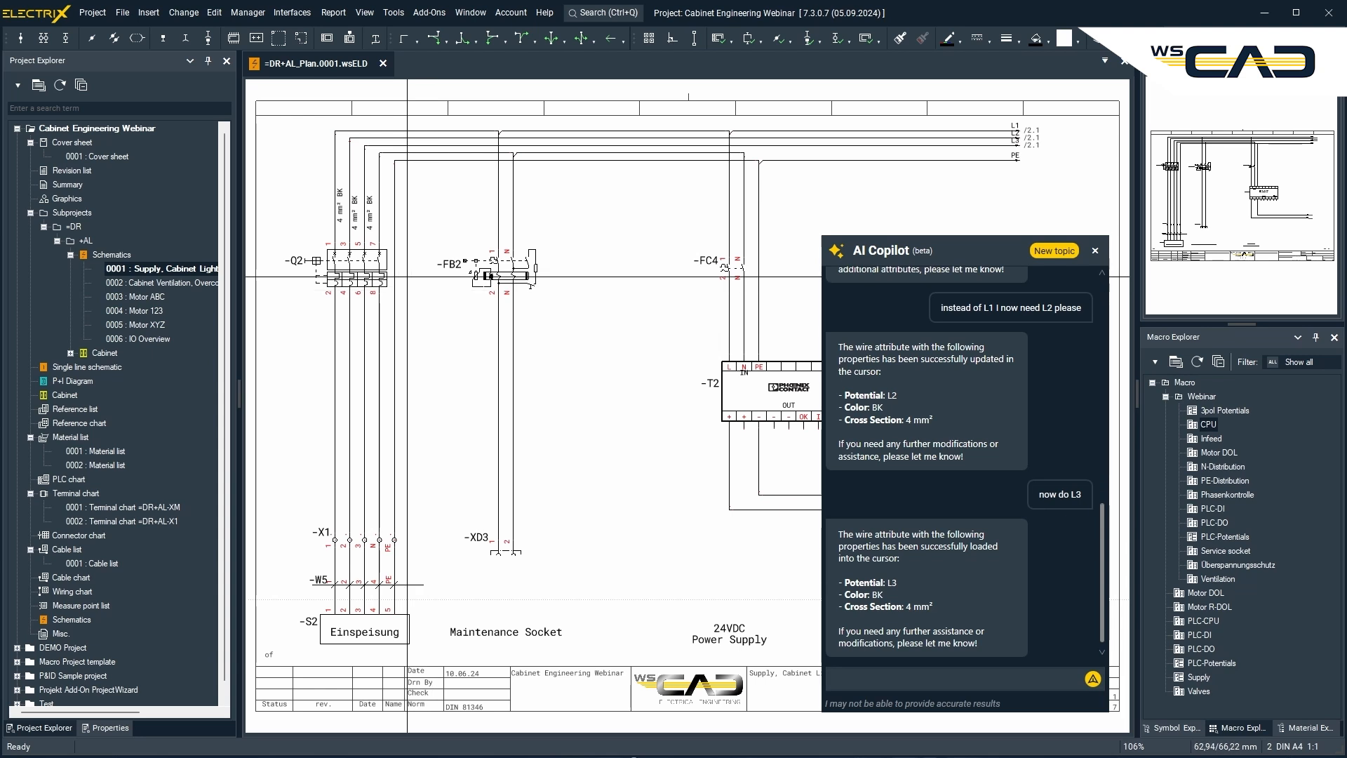
Collapse the Cabinet Engineering Webinar project and activate the Test project
click(17, 129)
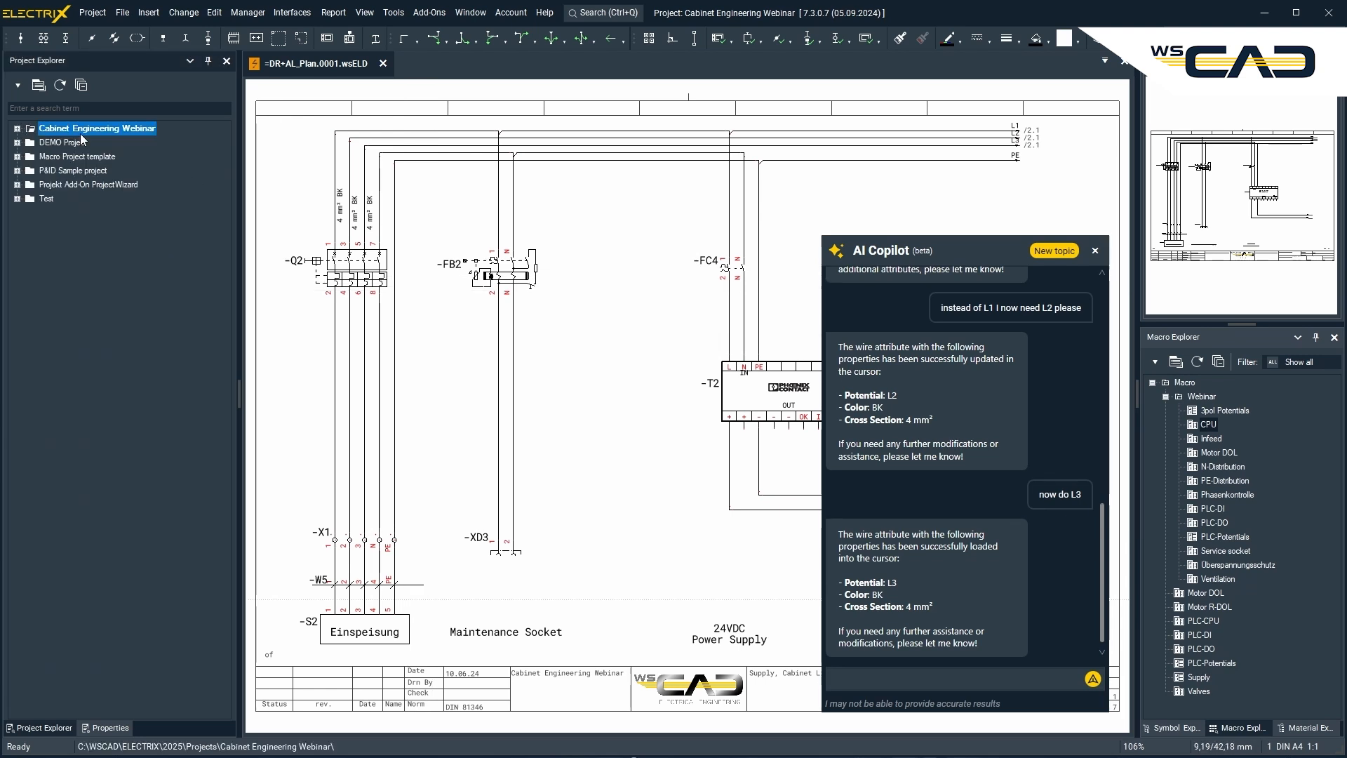
right_click(48, 199)
click(66, 214)
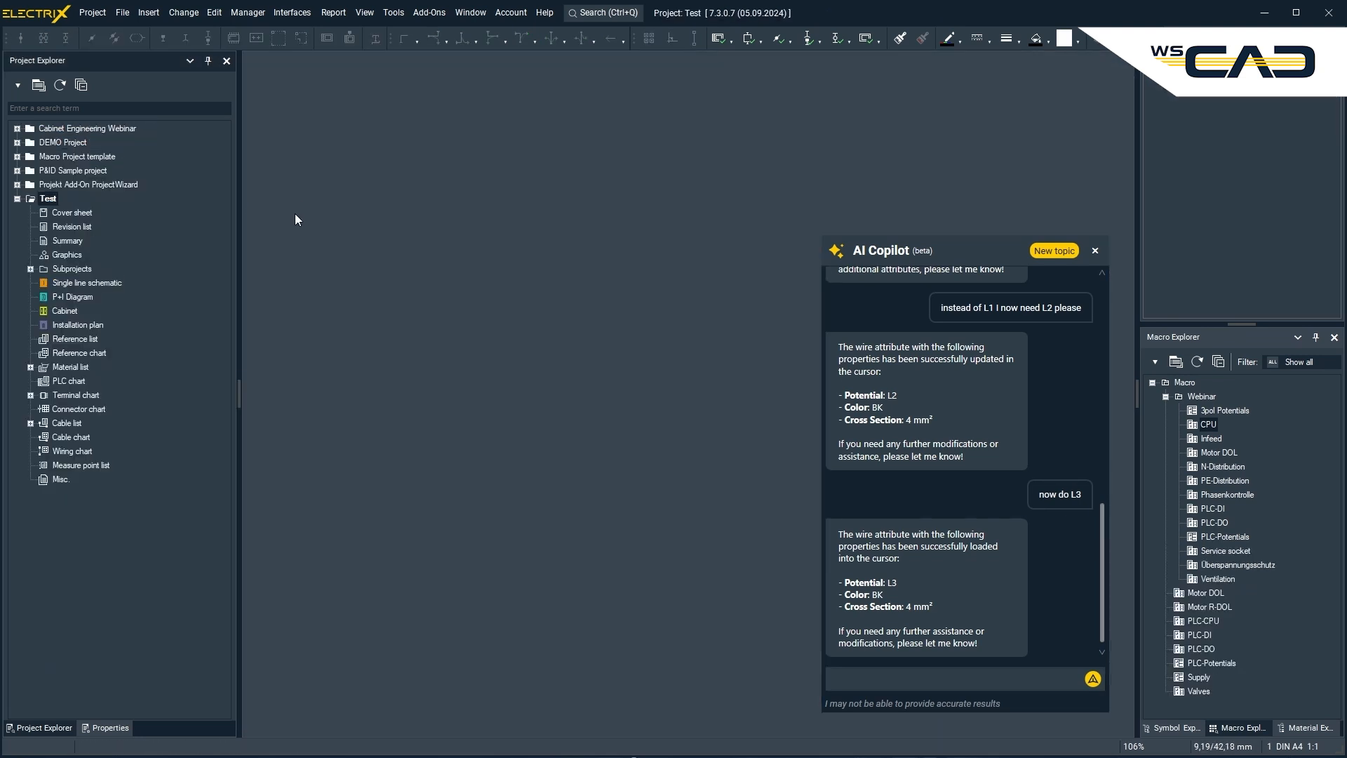
Create new schematic pages 0001 to 0004 in the Schematics folder of the Test project's =AD subproject
double_click(81, 269)
click(44, 283)
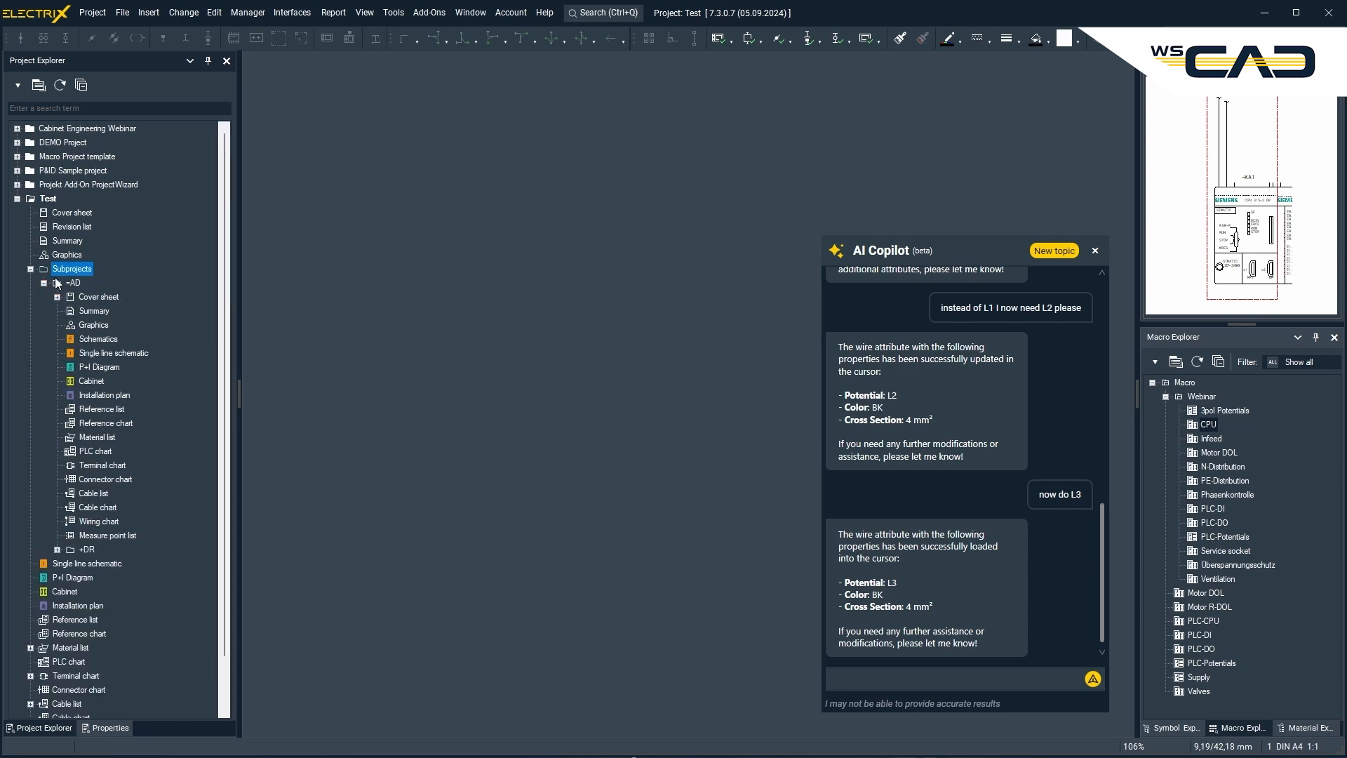
right_click(103, 339)
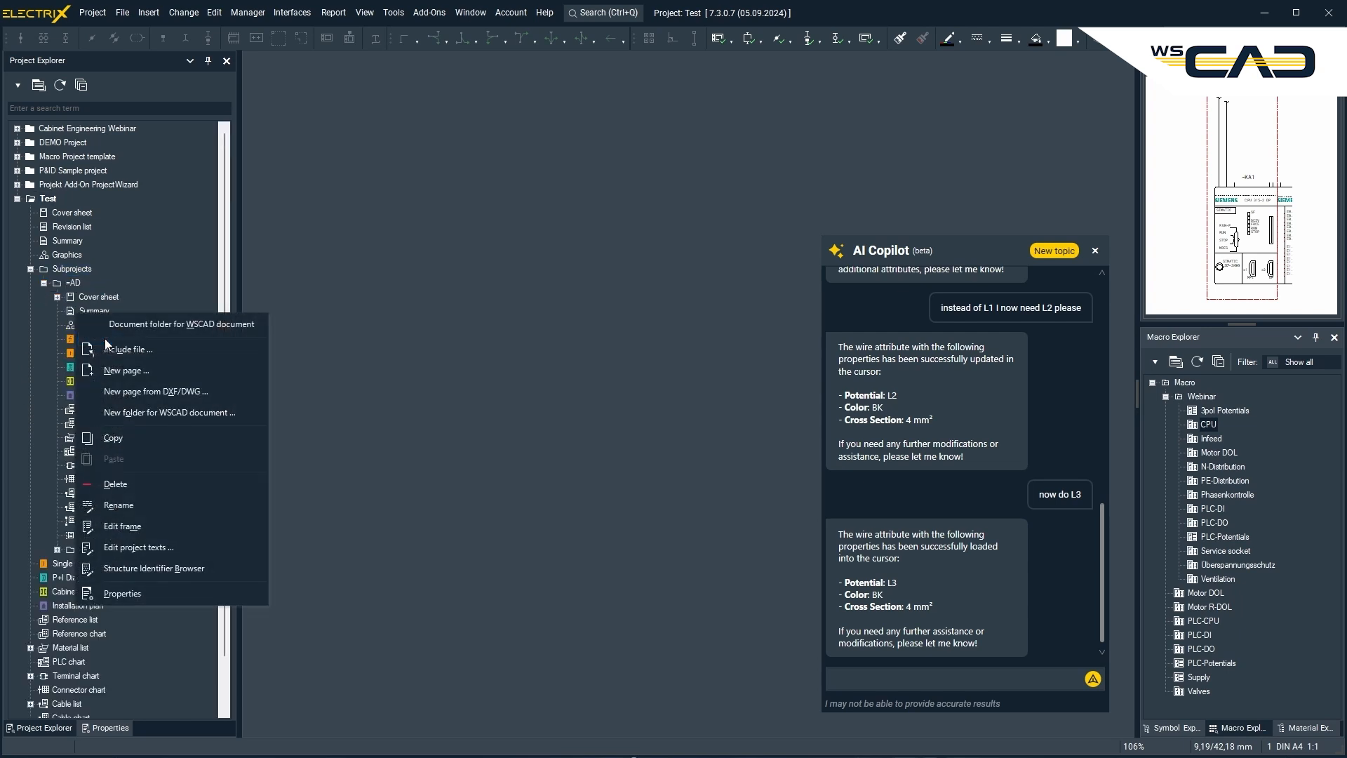
click(140, 368)
key(Return)
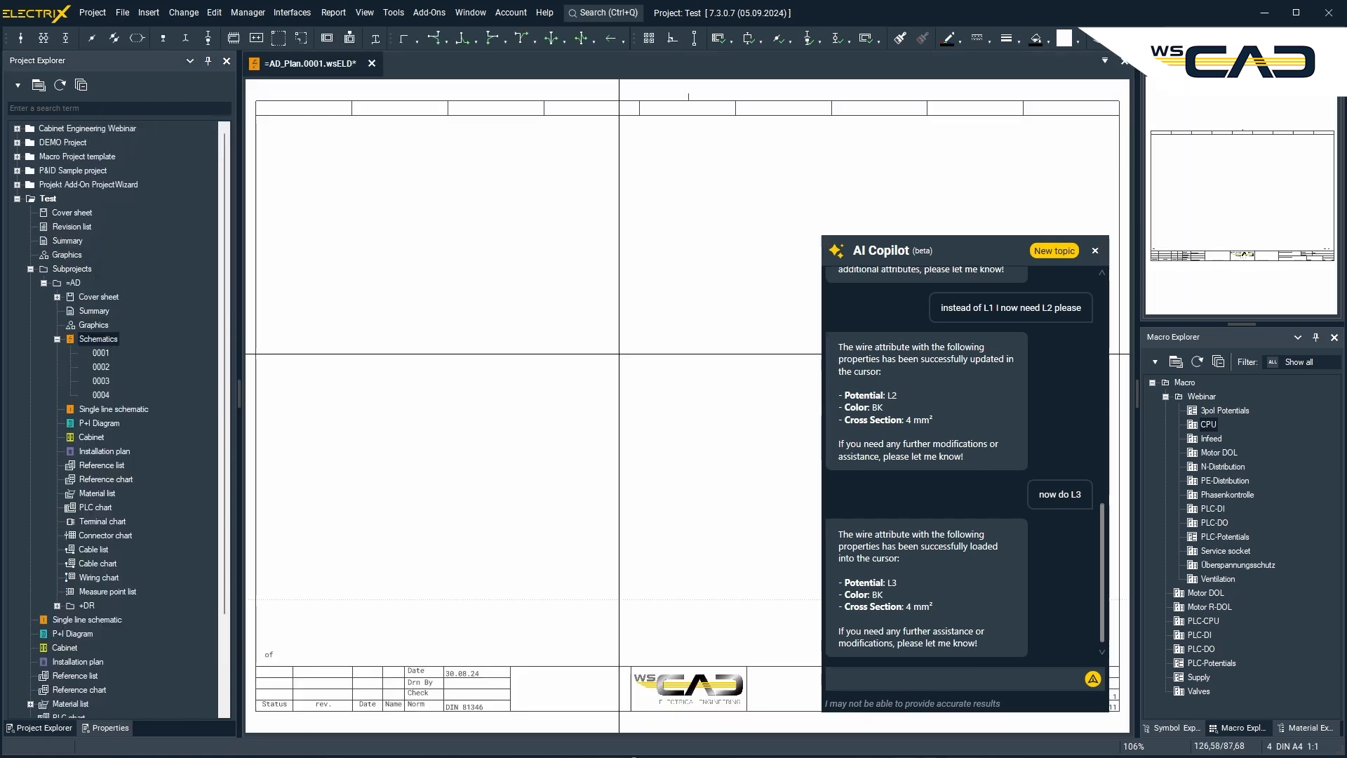
Start a new AI Copilot topic and begin the request with the line "place the macros:"
click(1040, 250)
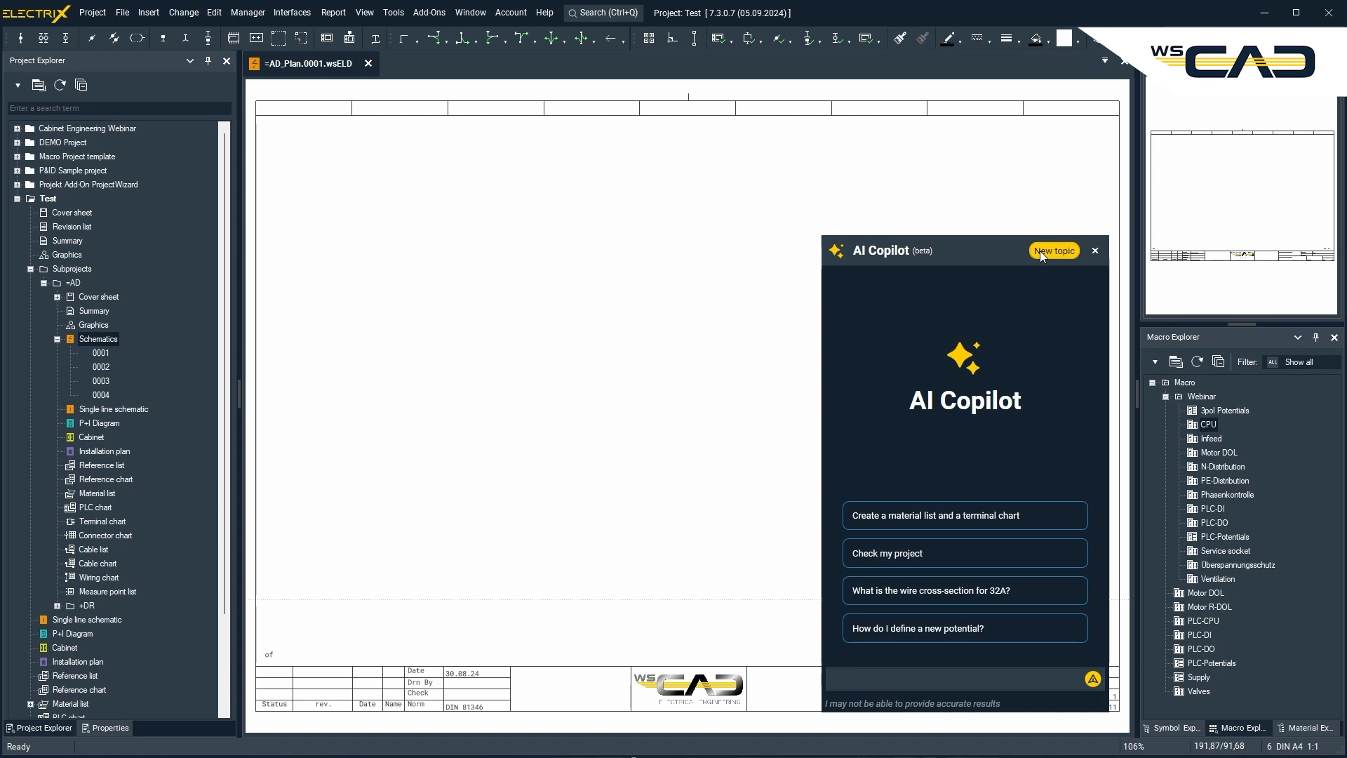
click(940, 677)
text(please)
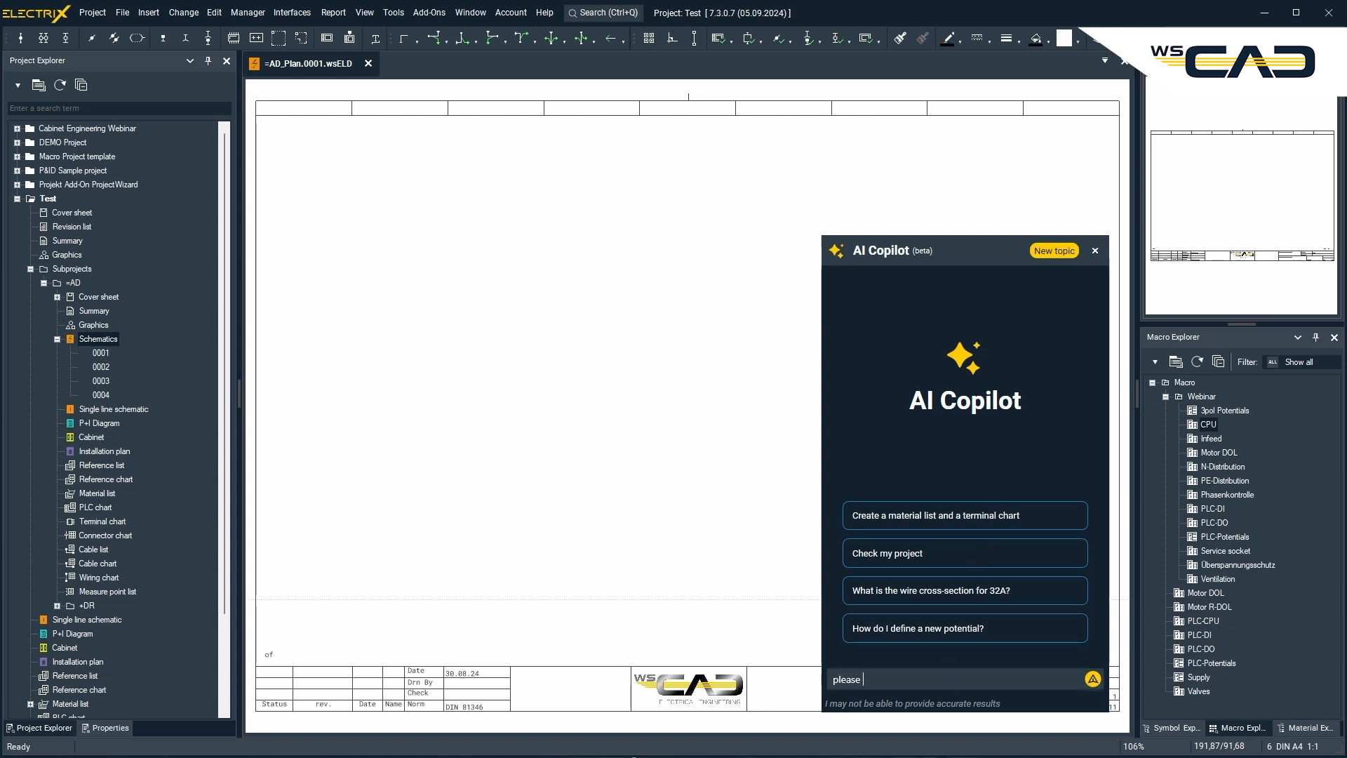
key(ctrl+a)
text(place the macros:)
key(shift+Return)
List infeed, service socket, N-Distribution and PE-Distribution on separate lines of the AI Copilot request and send it
text(infi)
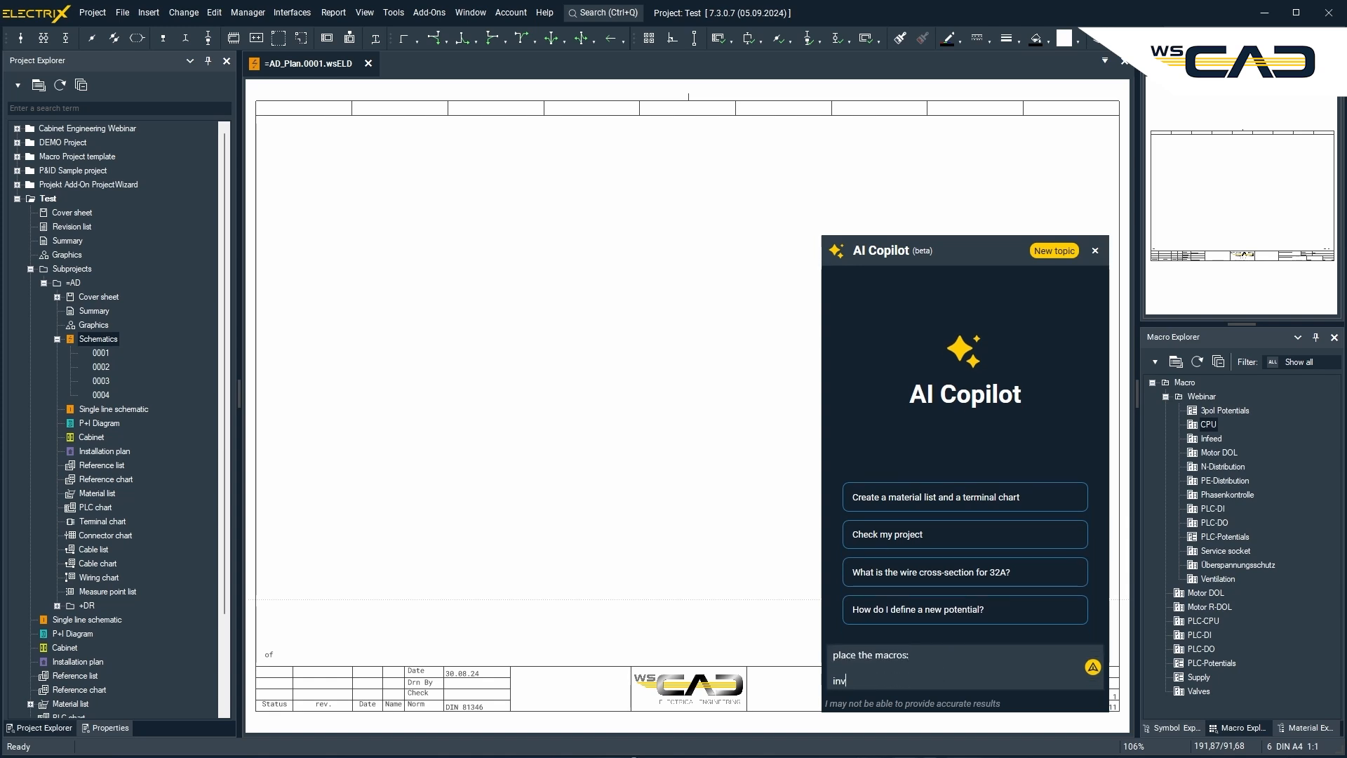
key(BackSpace)
text(eed)
key(shift+Return)
text(service socket)
key(shift+Return)
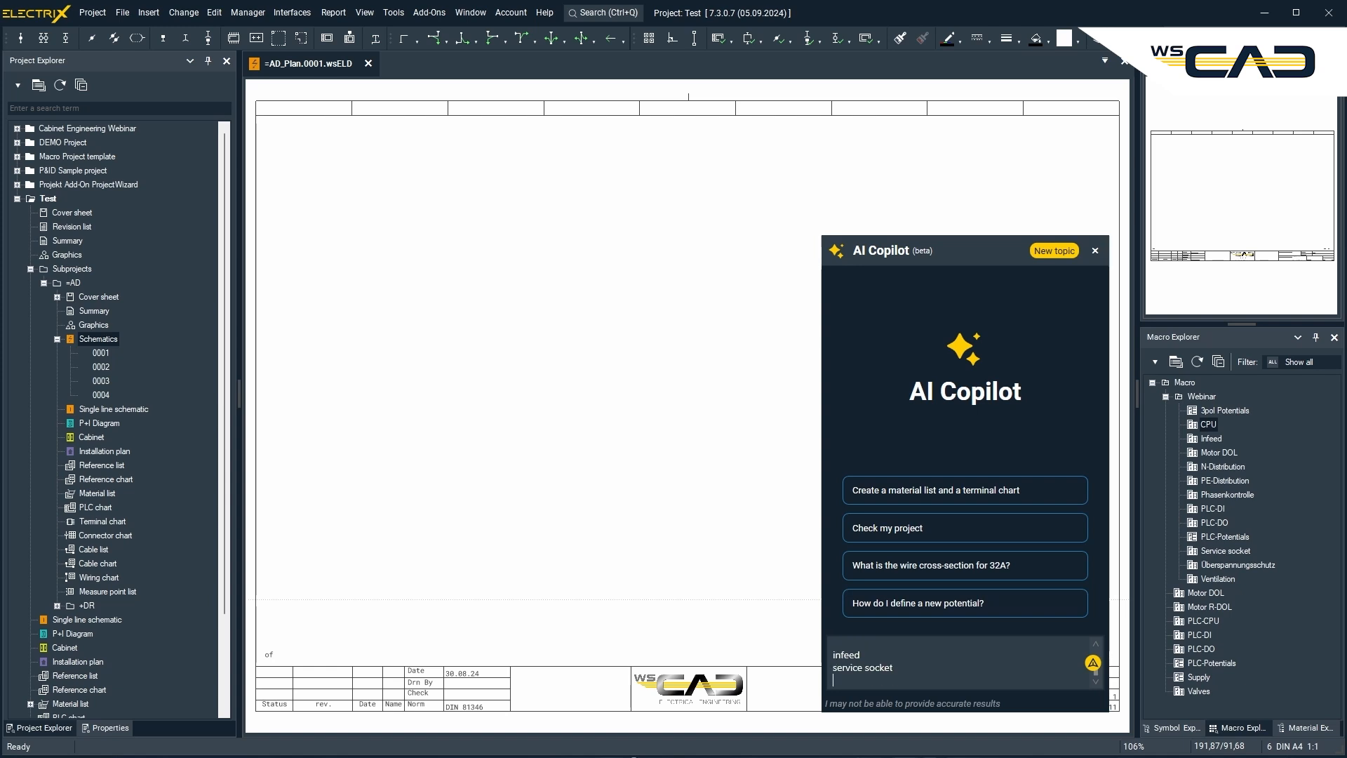
text(N-Distribution)
key(shift+Return)
text(PE-Distribution)
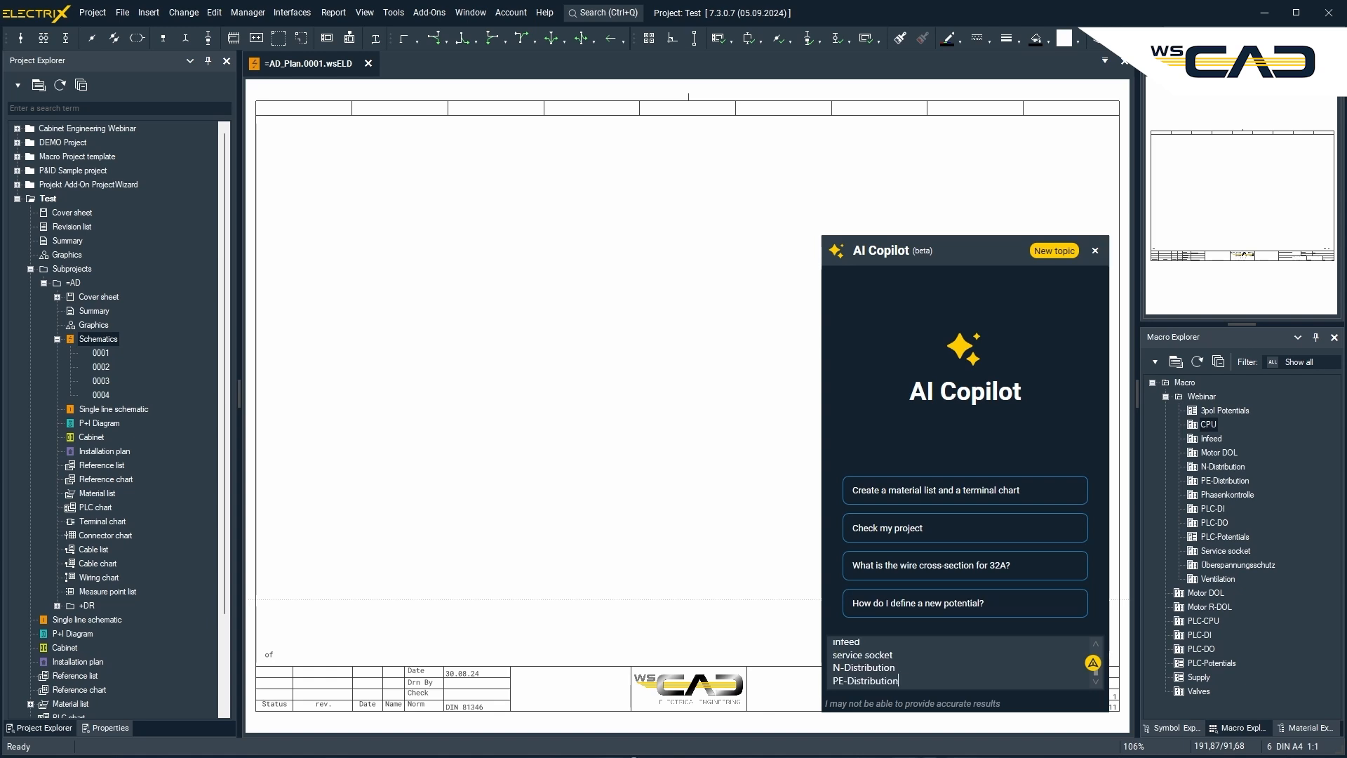
key(Return)
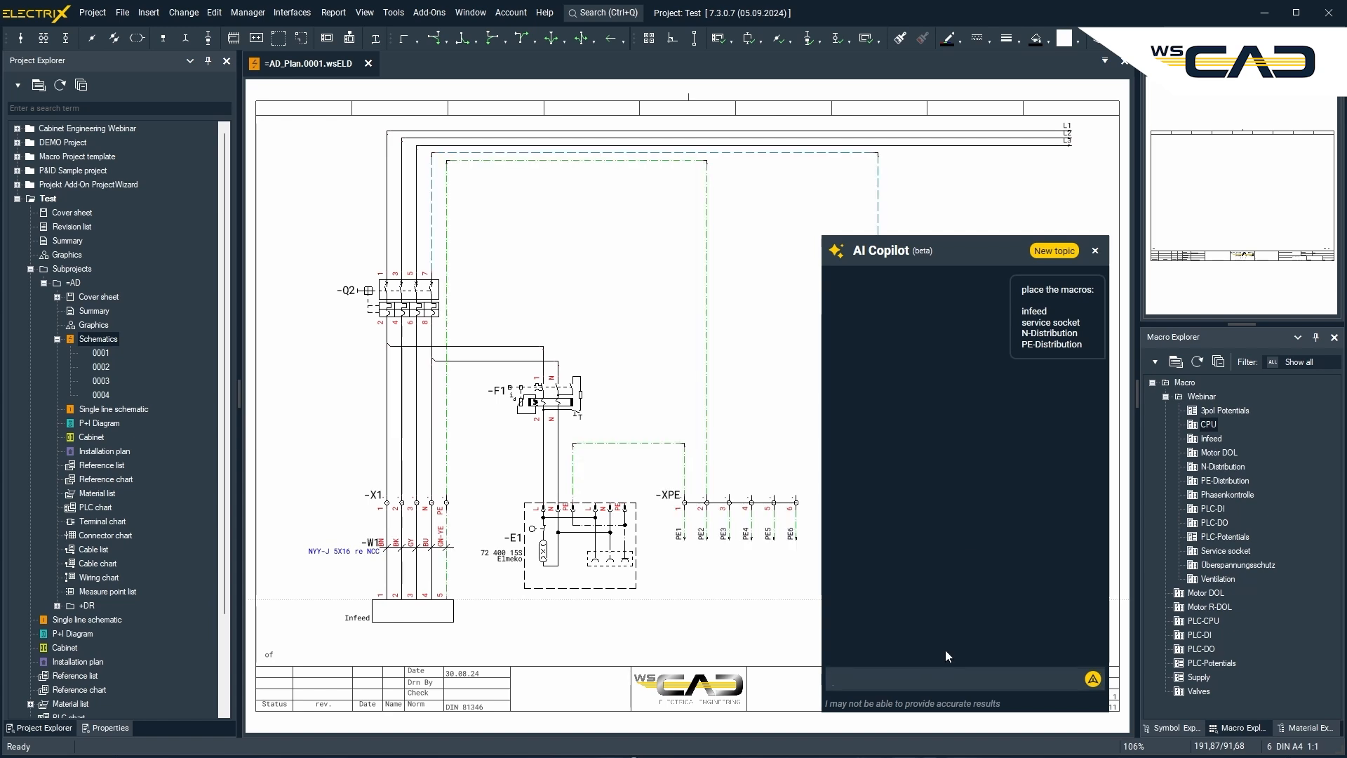
Check the placed macros with the AI Copilot temporarily hidden, and switch to schematic page 0002 and save it
click(1095, 252)
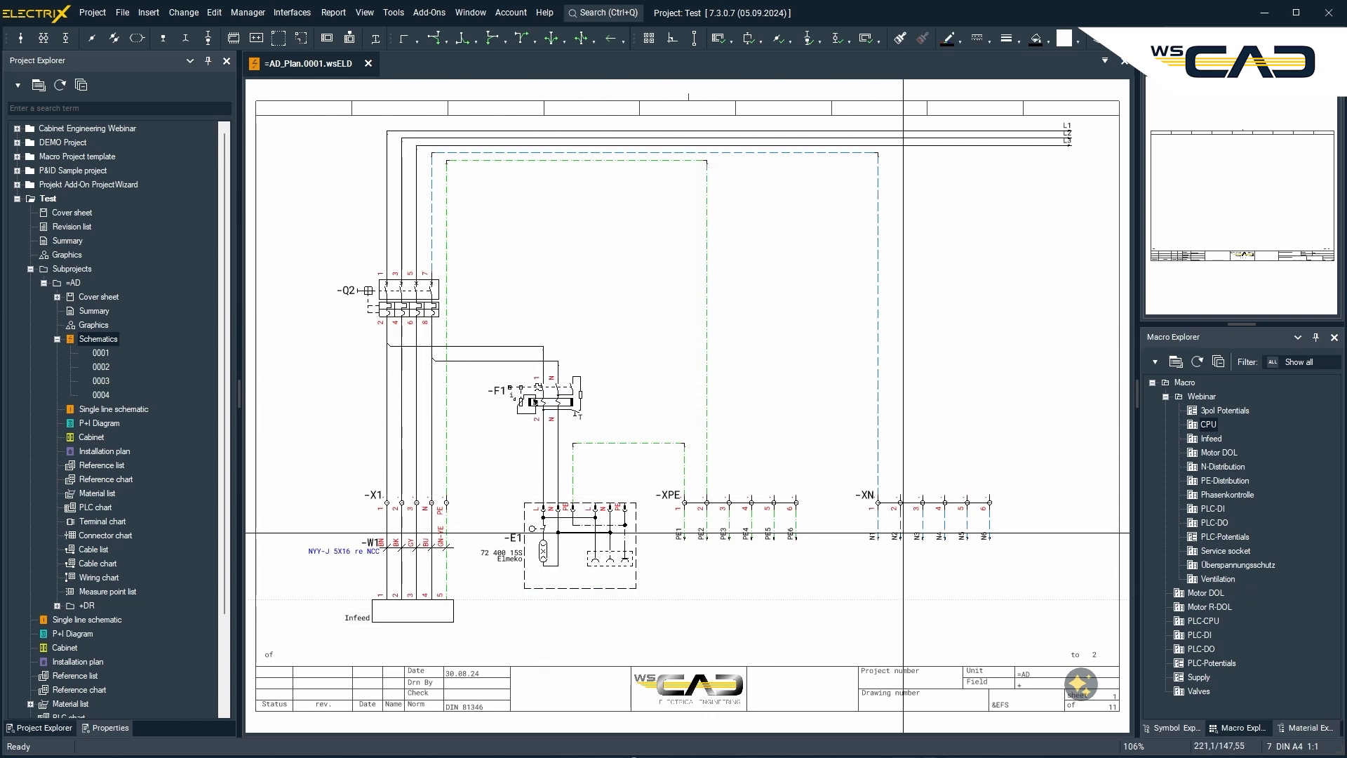
click(1081, 684)
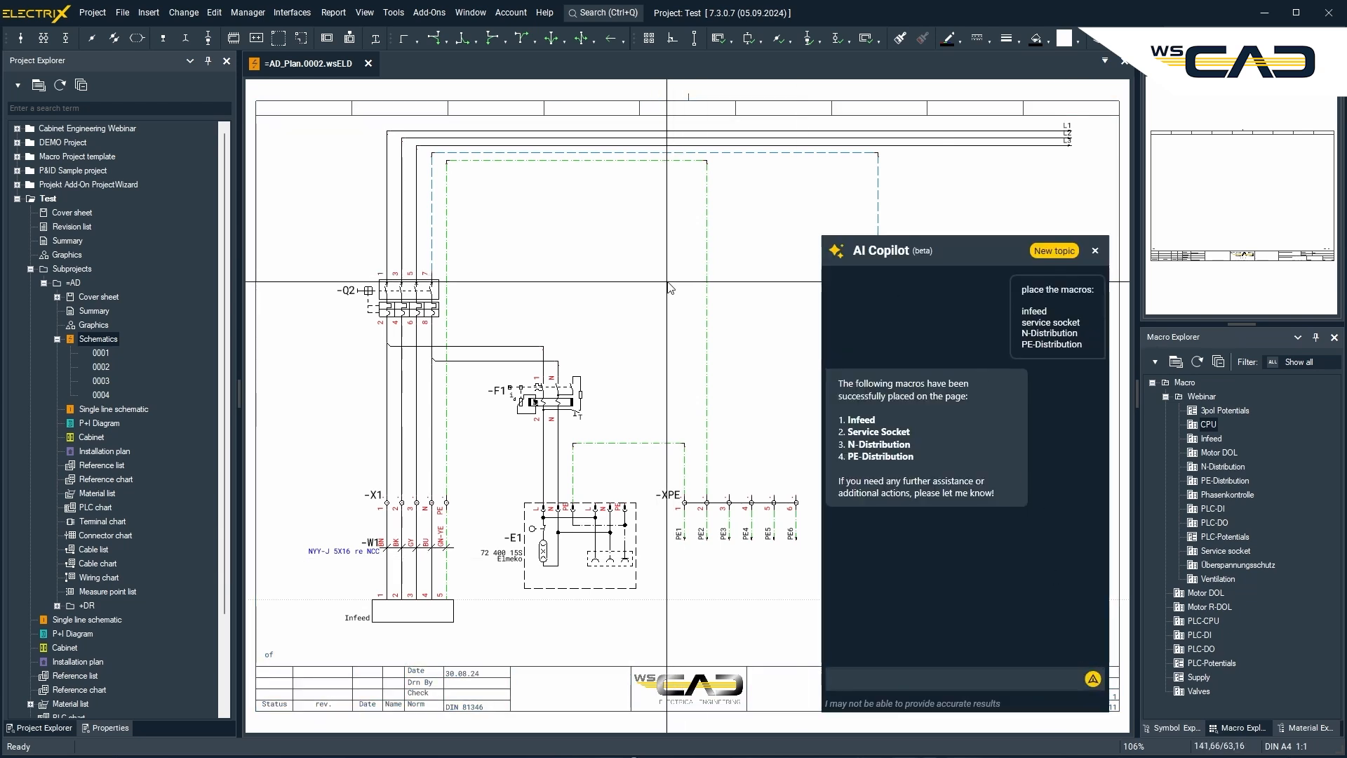
key(Page_Down)
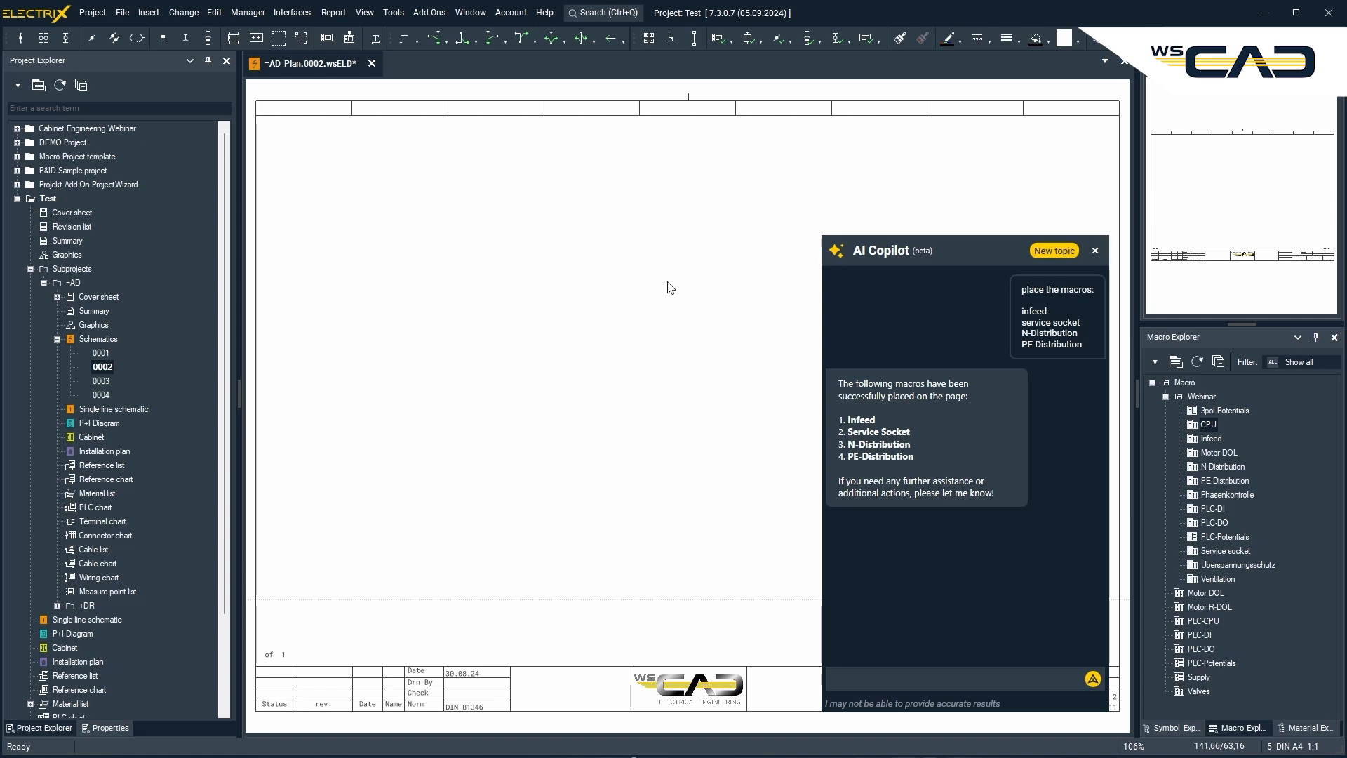
key(ctrl+s)
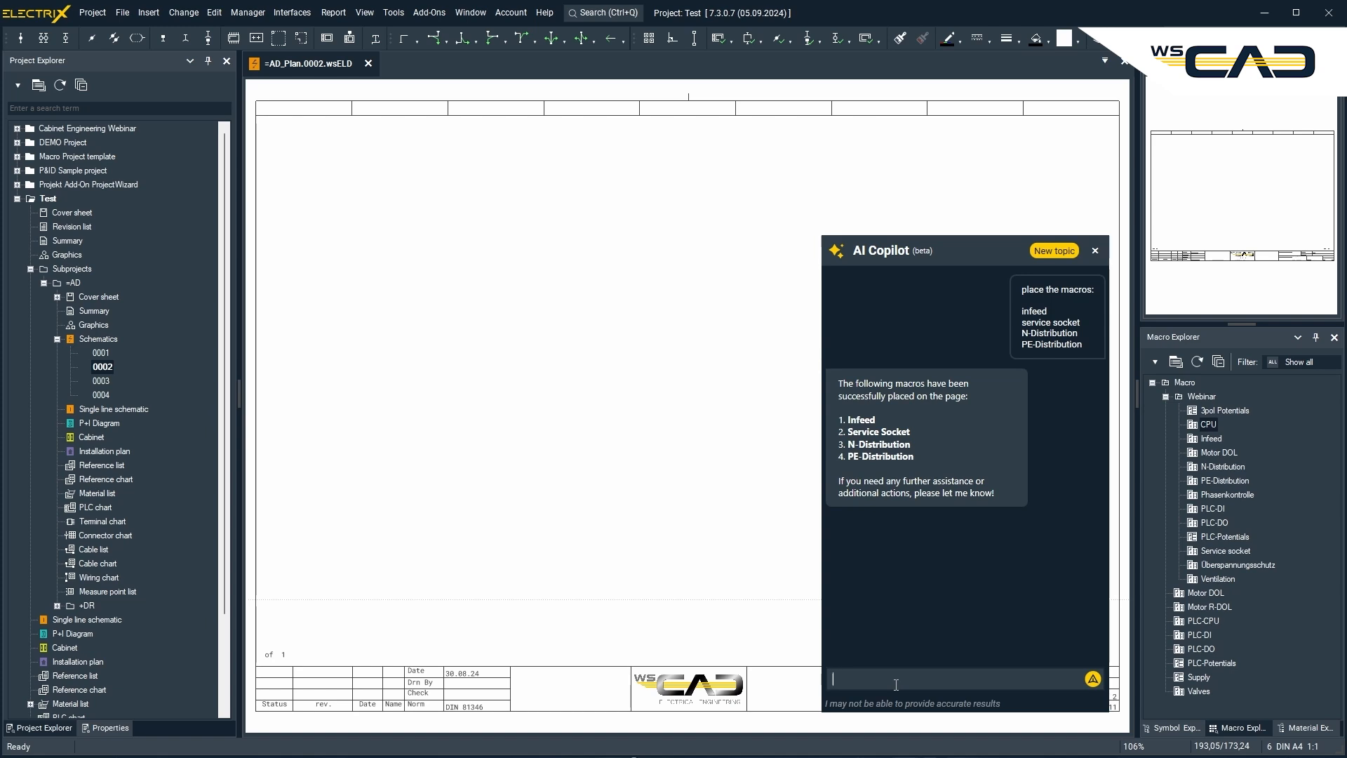
Ask the AI Copilot "where did I use the ventilator 3239.100" and highlight the part number in its answer
text(where did I use the p)
key(BackSpace)
text(ventilator 3239.100)
key(Return)
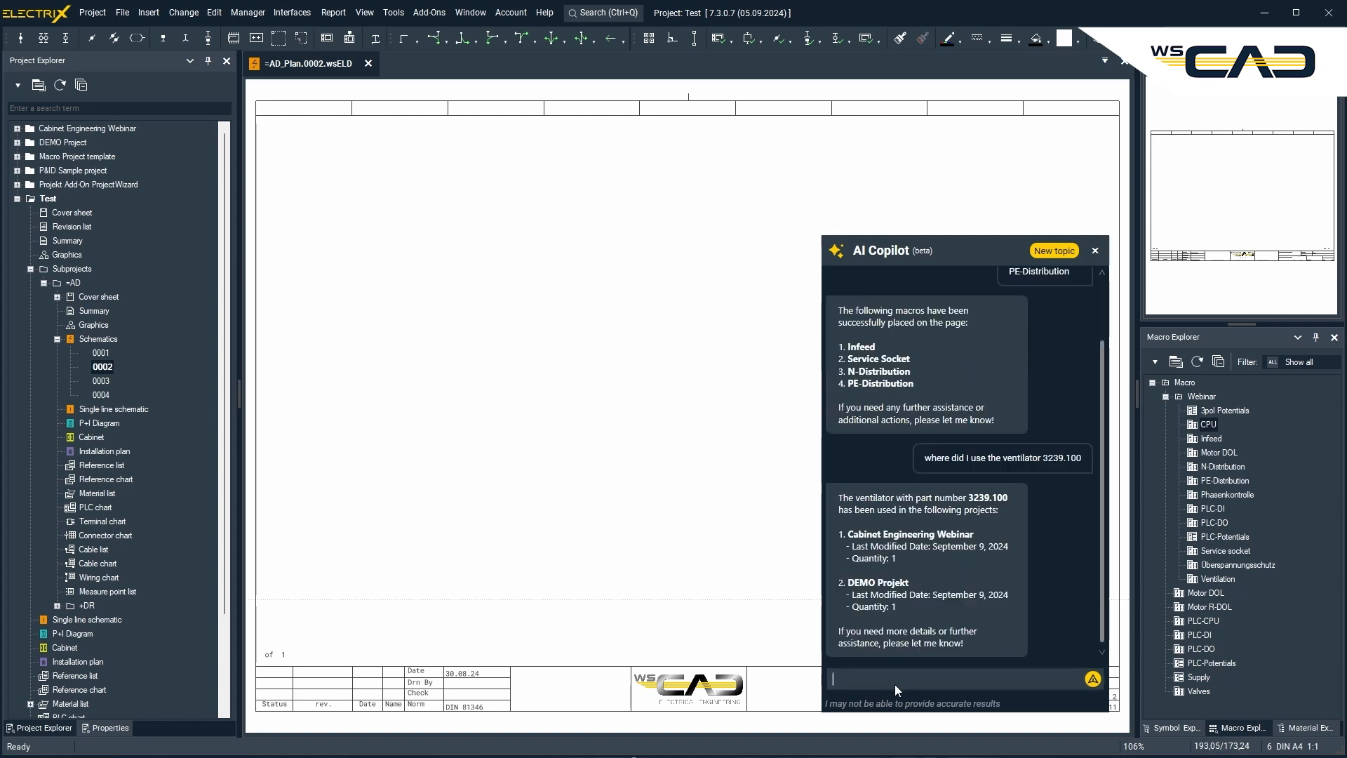
drag(969, 499, 1011, 499)
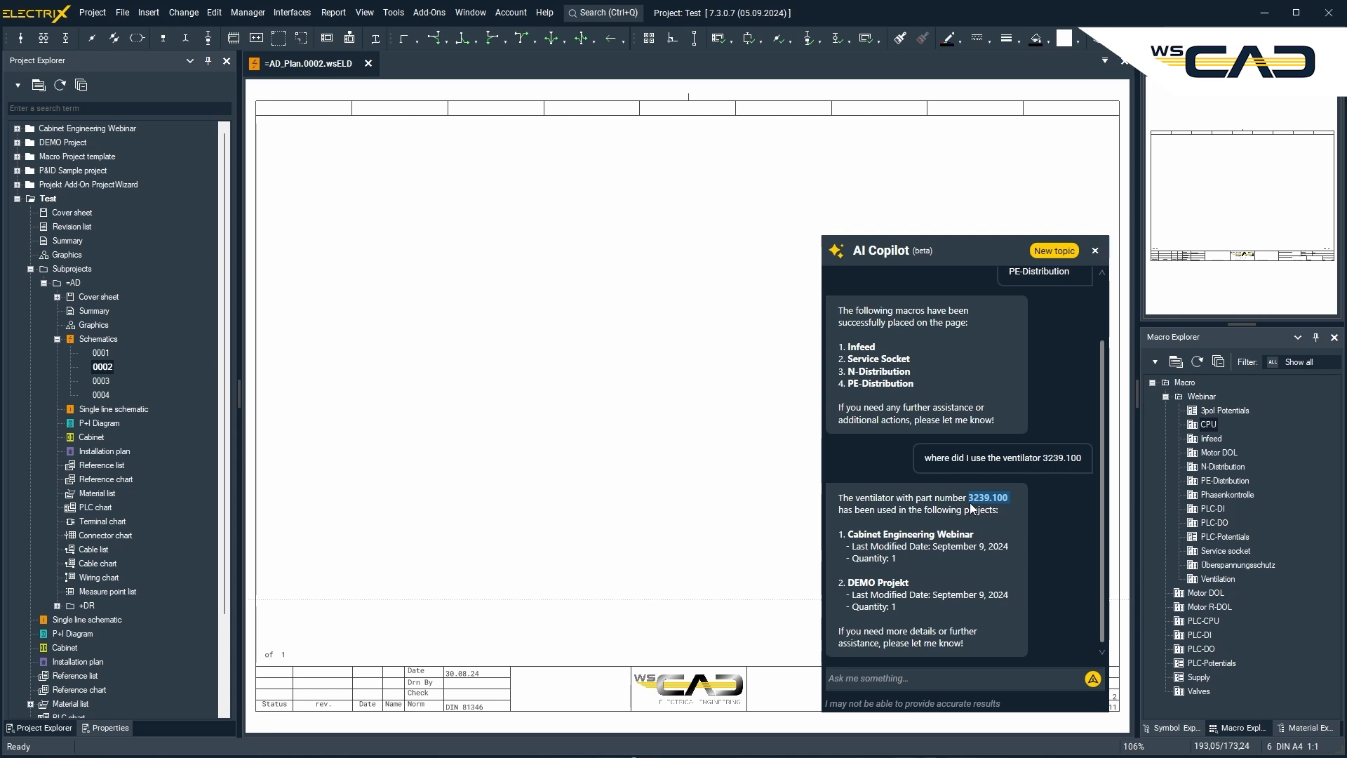
Request "open the first one" from the AI Copilot to open the first project in its list
click(975, 675)
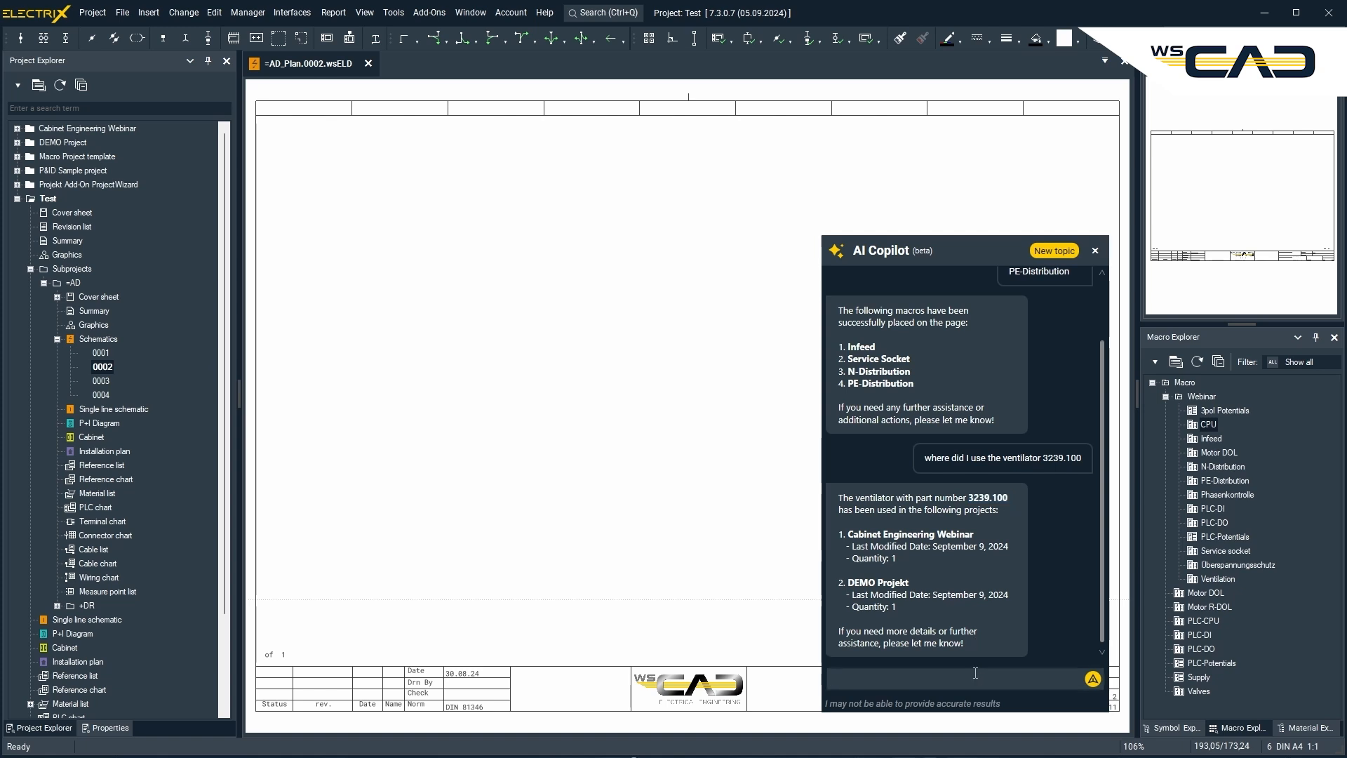
text(open the first one)
key(Return)
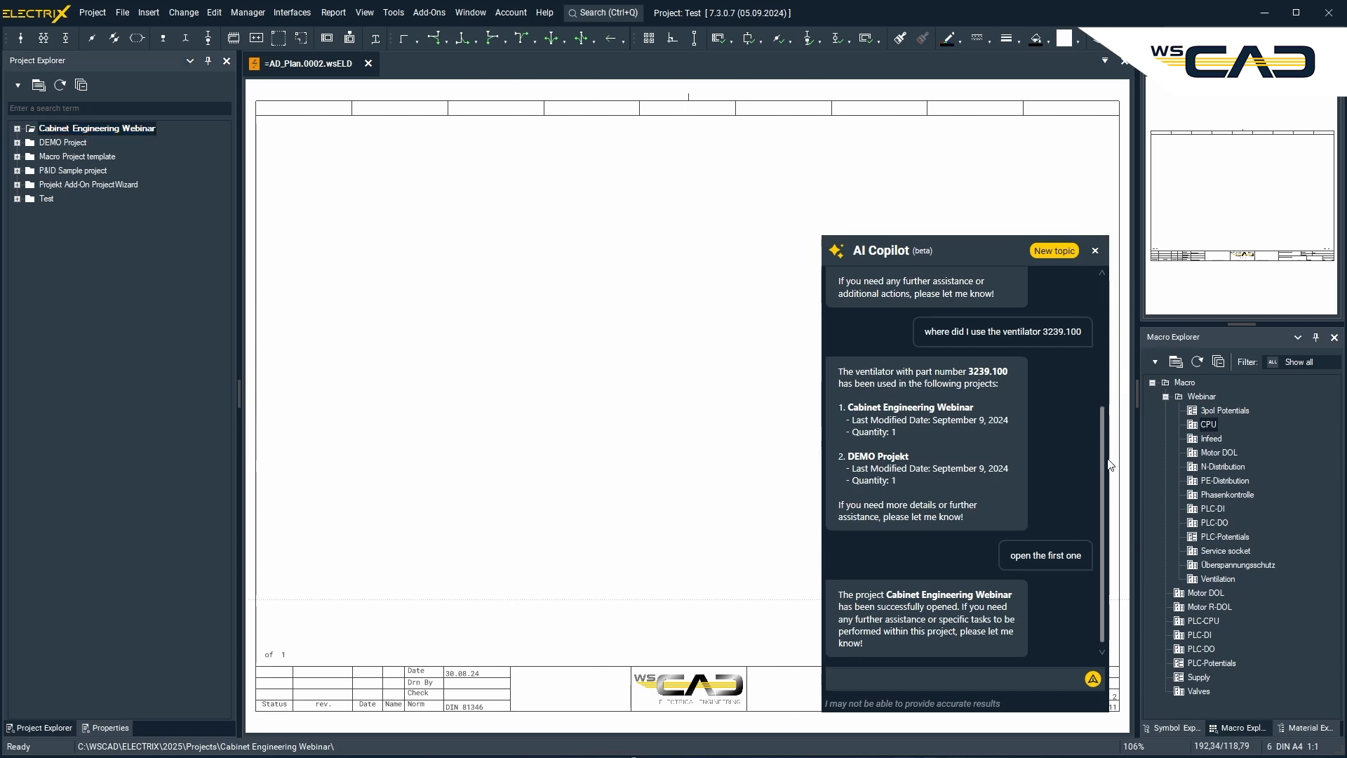
Filter the project's materials by 3239.1 and open the schematic page containing the ventilator =DR+AL-G1
click(1306, 728)
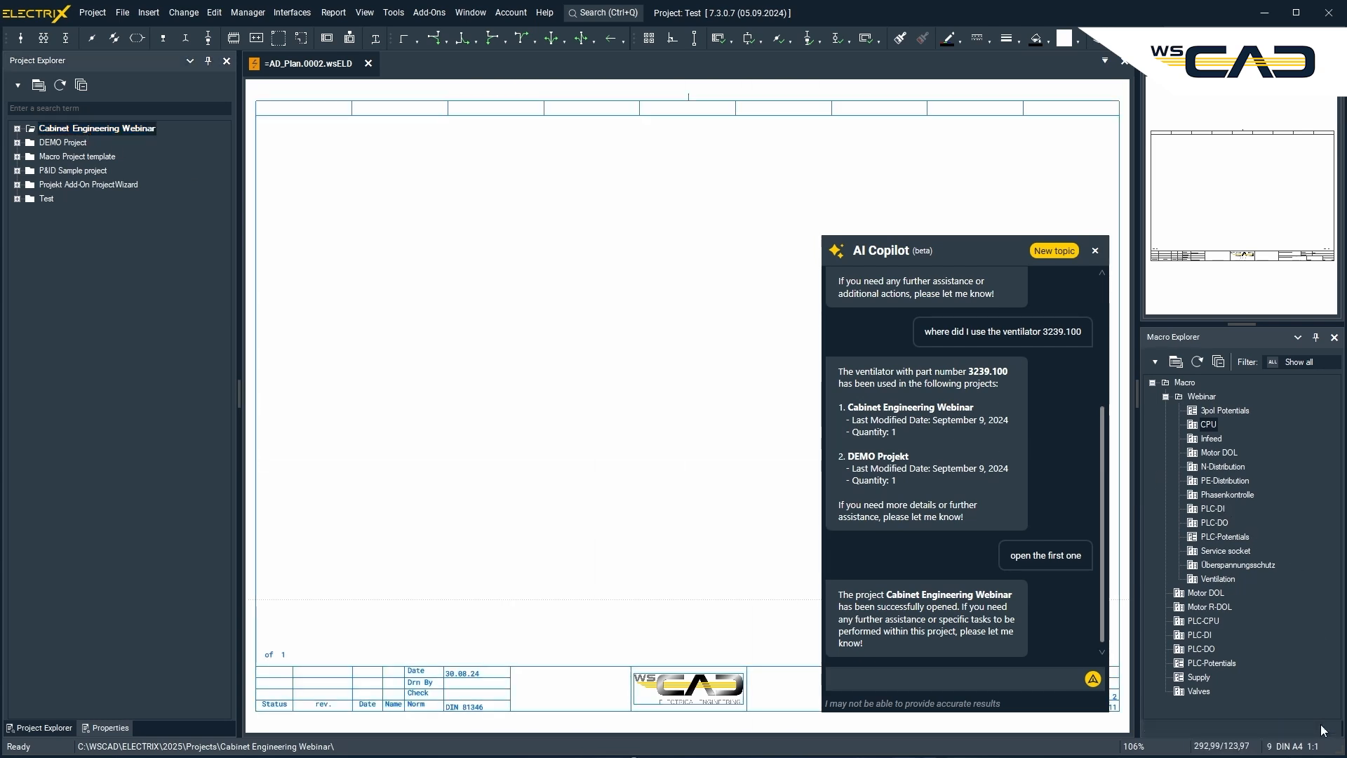
click(1219, 382)
text(3239.1)
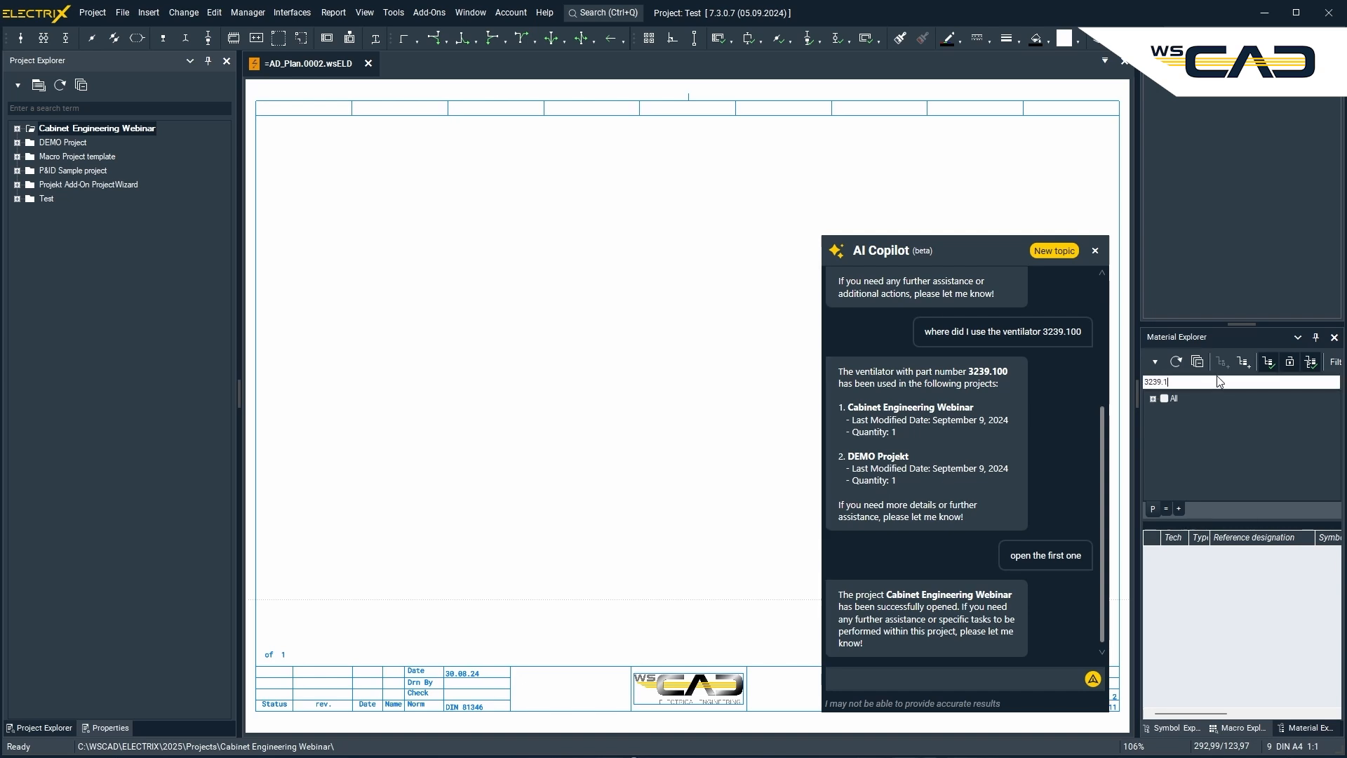
click(1164, 398)
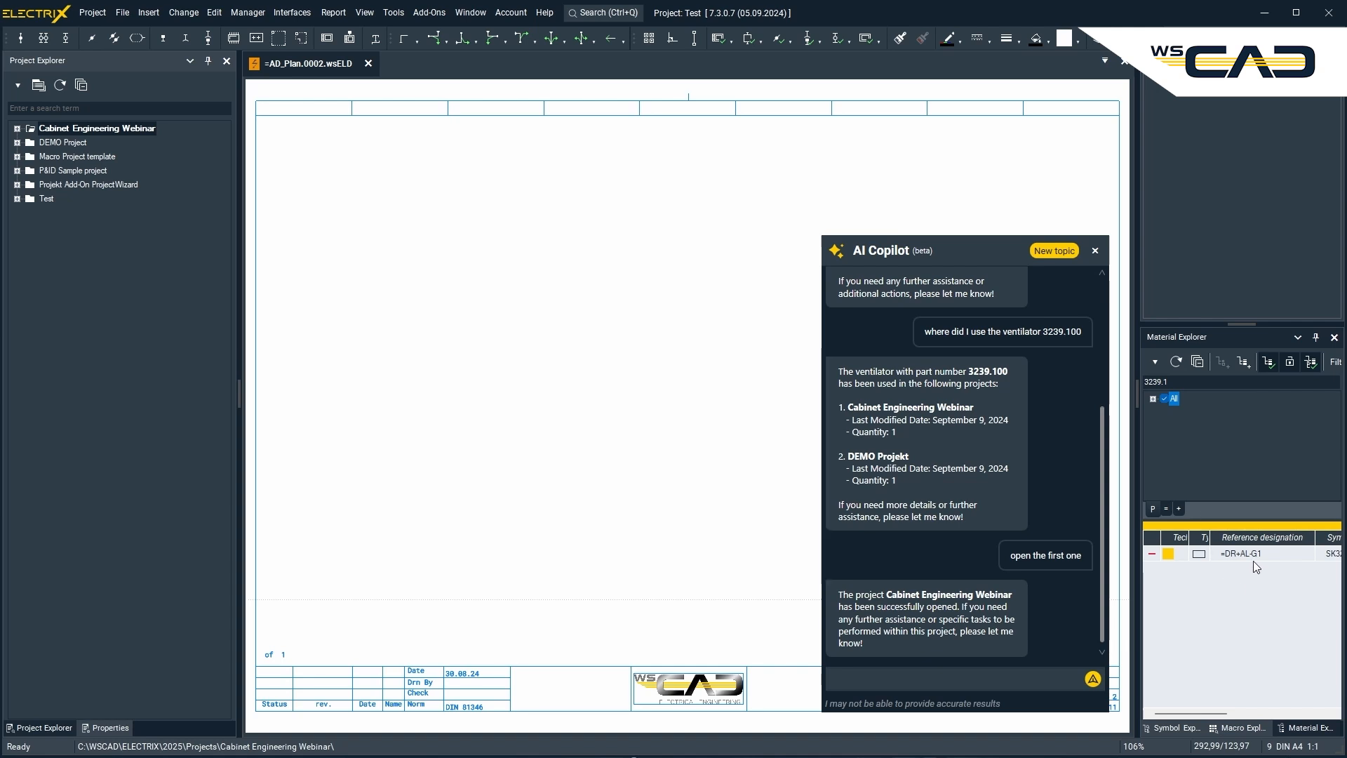
click(1169, 554)
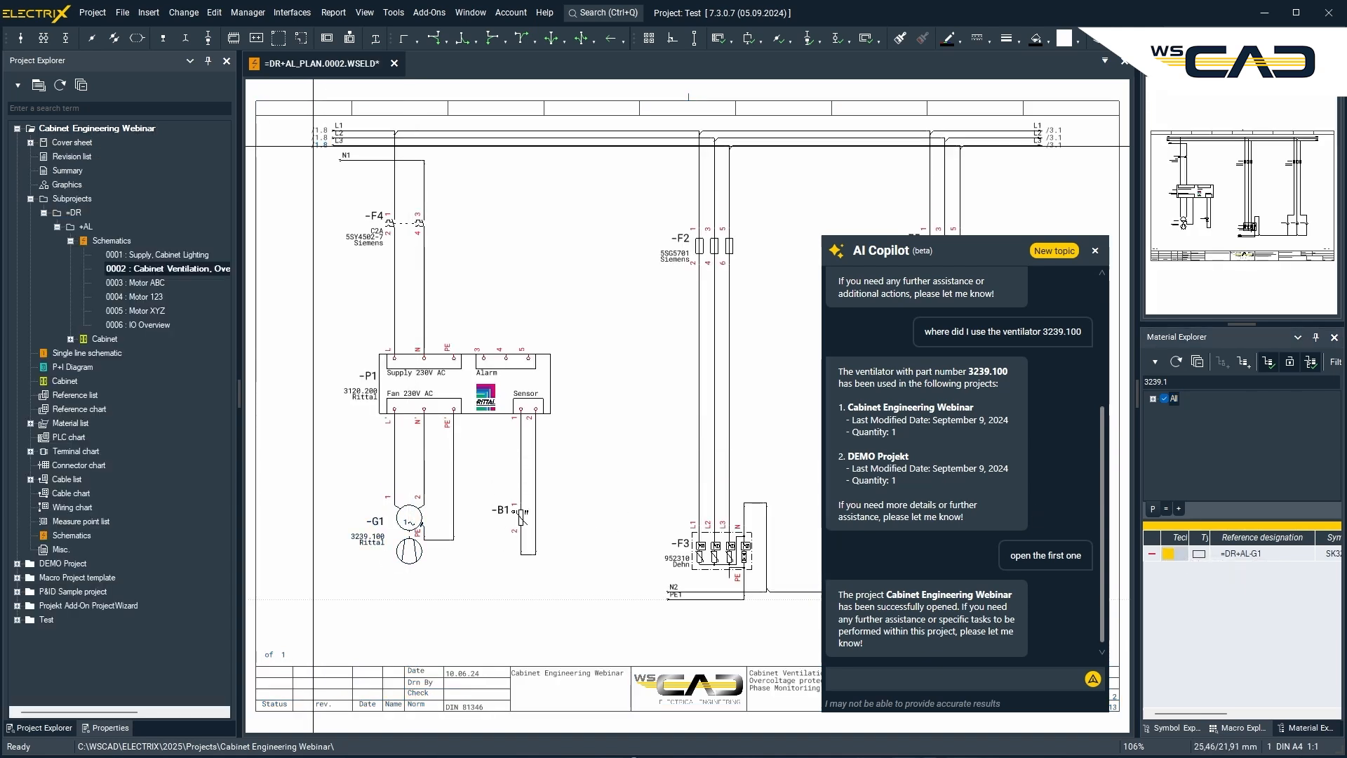
Select and copy the whole circuit on the ventilation page, and activate the Test project
drag(298, 123, 1096, 626)
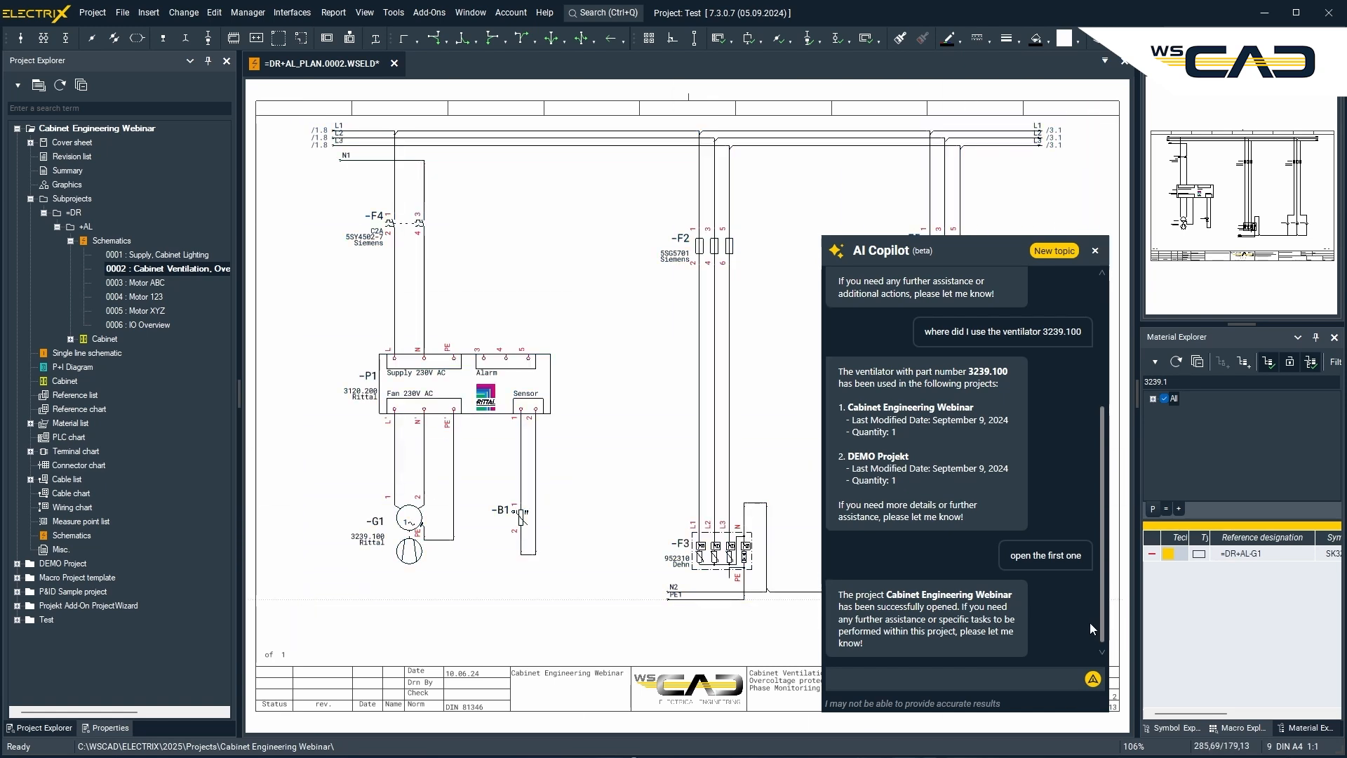
click(46, 620)
right_click(46, 623)
click(83, 373)
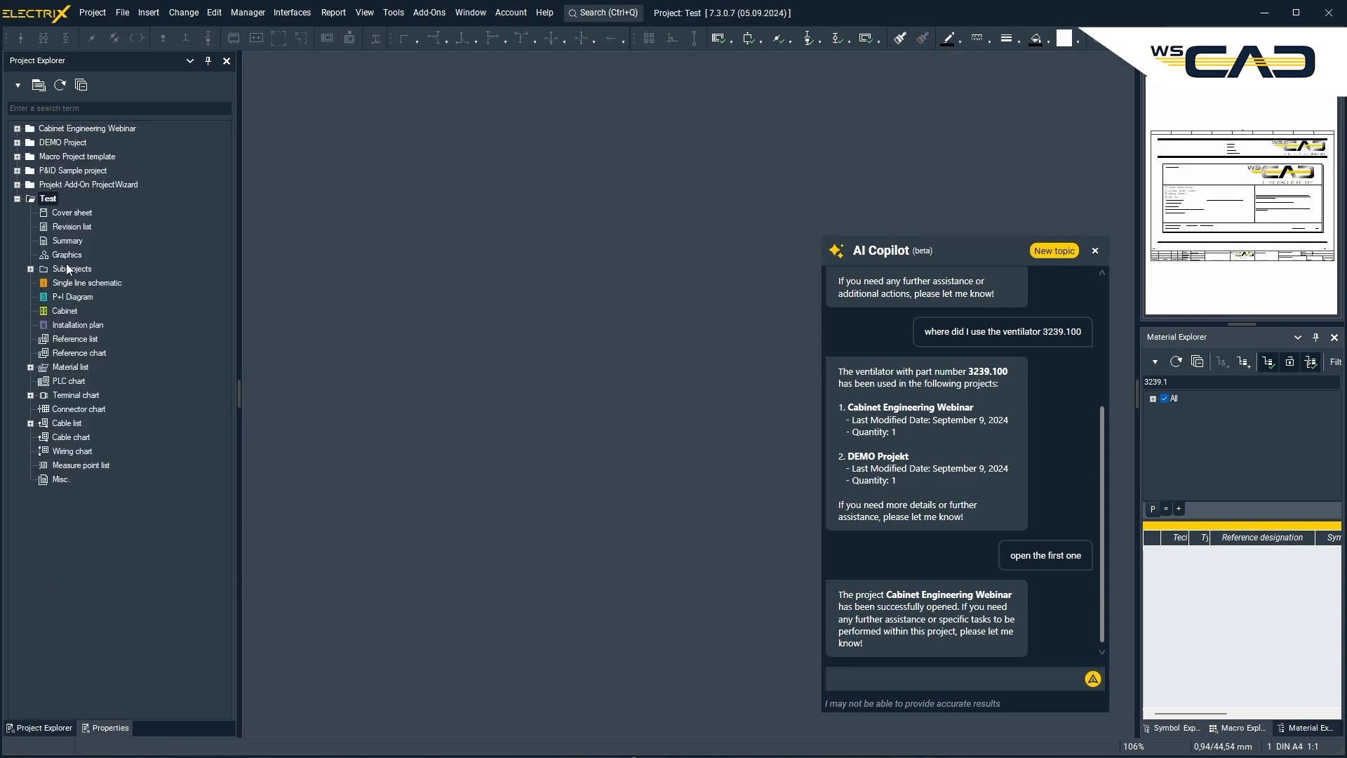
Open schematic page 0002 of the Test project's =AD subproject and paste the copied ventilation circuit there
double_click(66, 268)
double_click(73, 282)
double_click(98, 339)
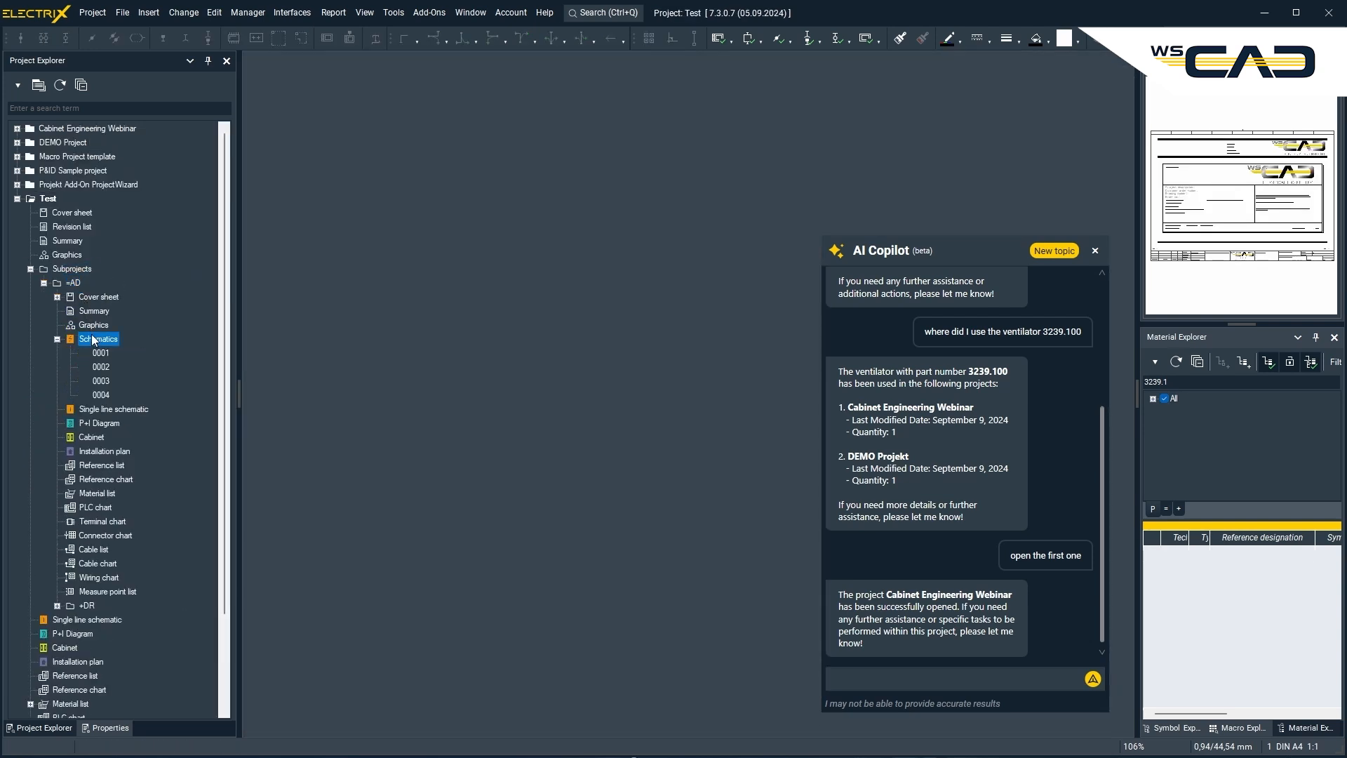
double_click(101, 367)
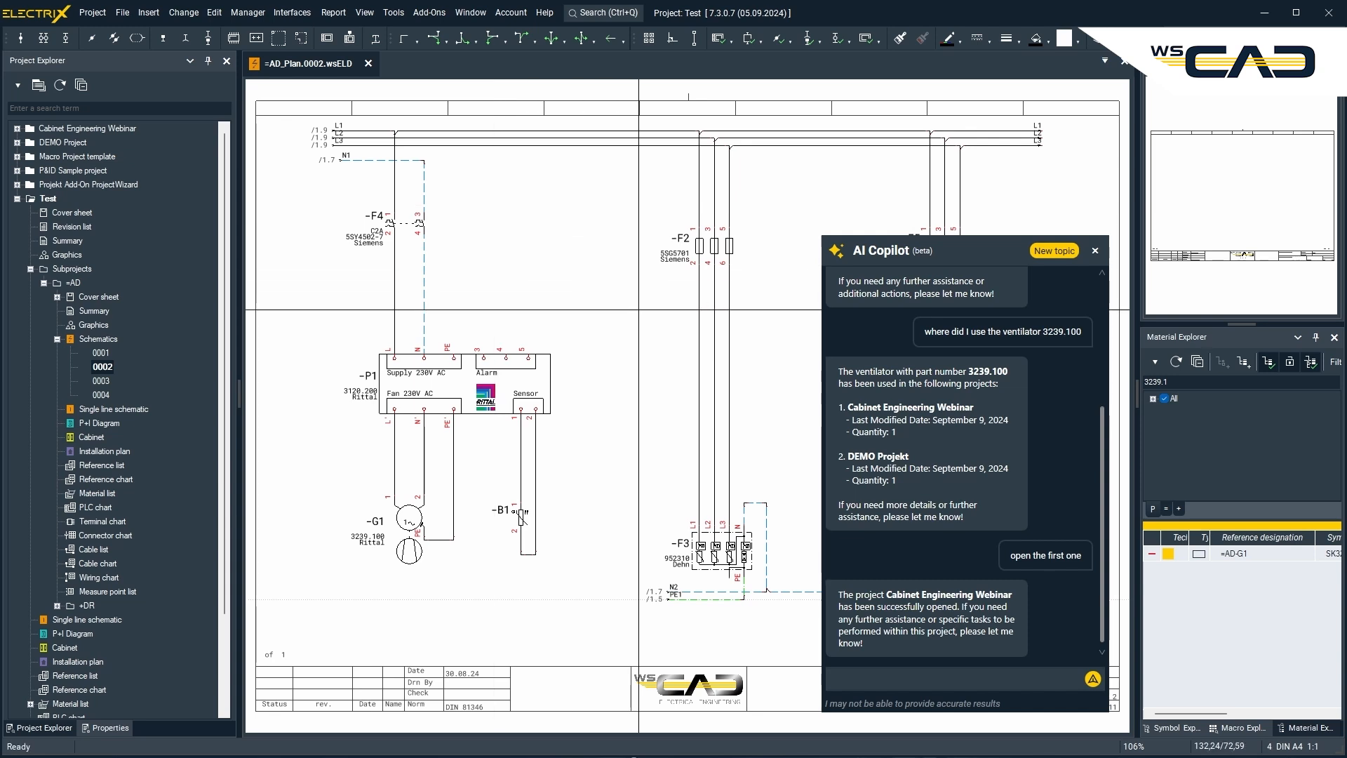
Ask the AI Copilot "do I have any errors in this Project? Please check it :)" and read through its validation report
click(899, 679)
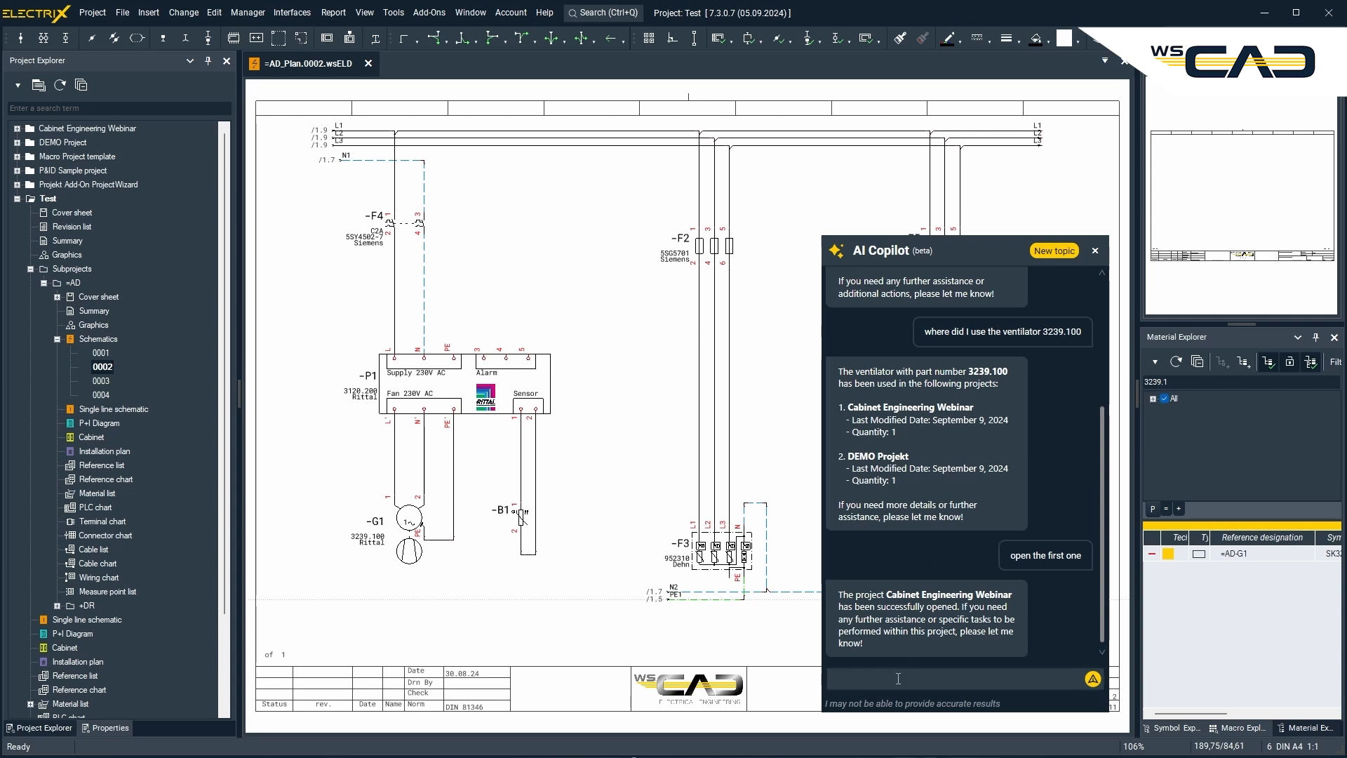
text(do I have a)
text(ny errors in this Project? Please check it :))
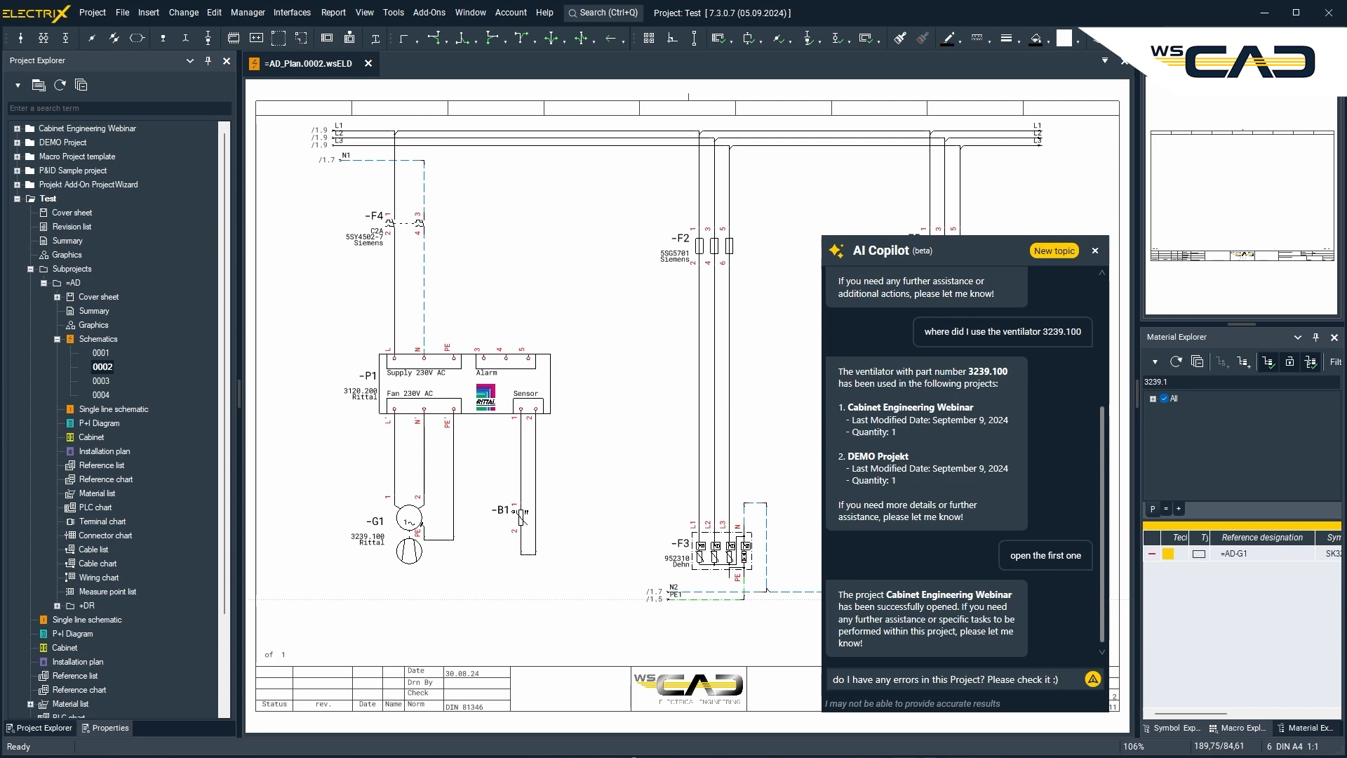
key(Return)
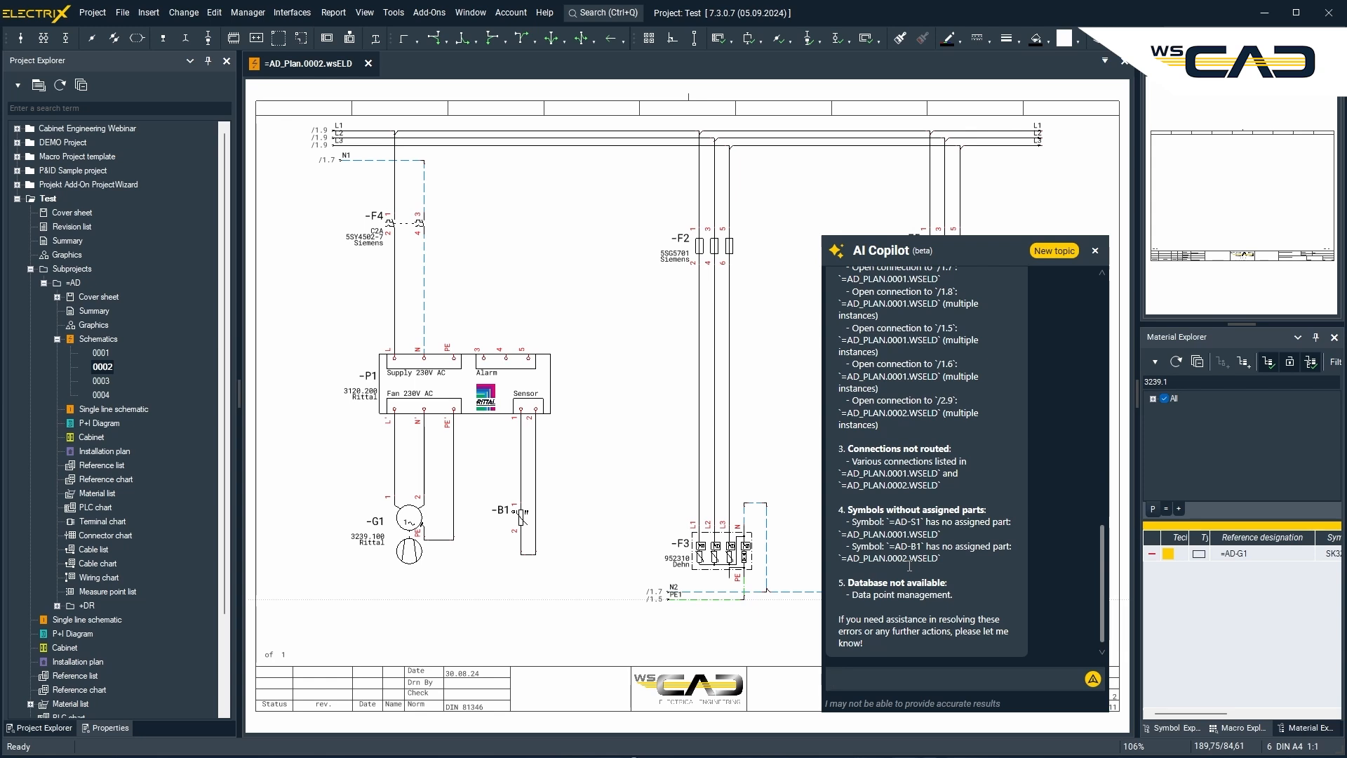
scroll(910, 565, up, 4)
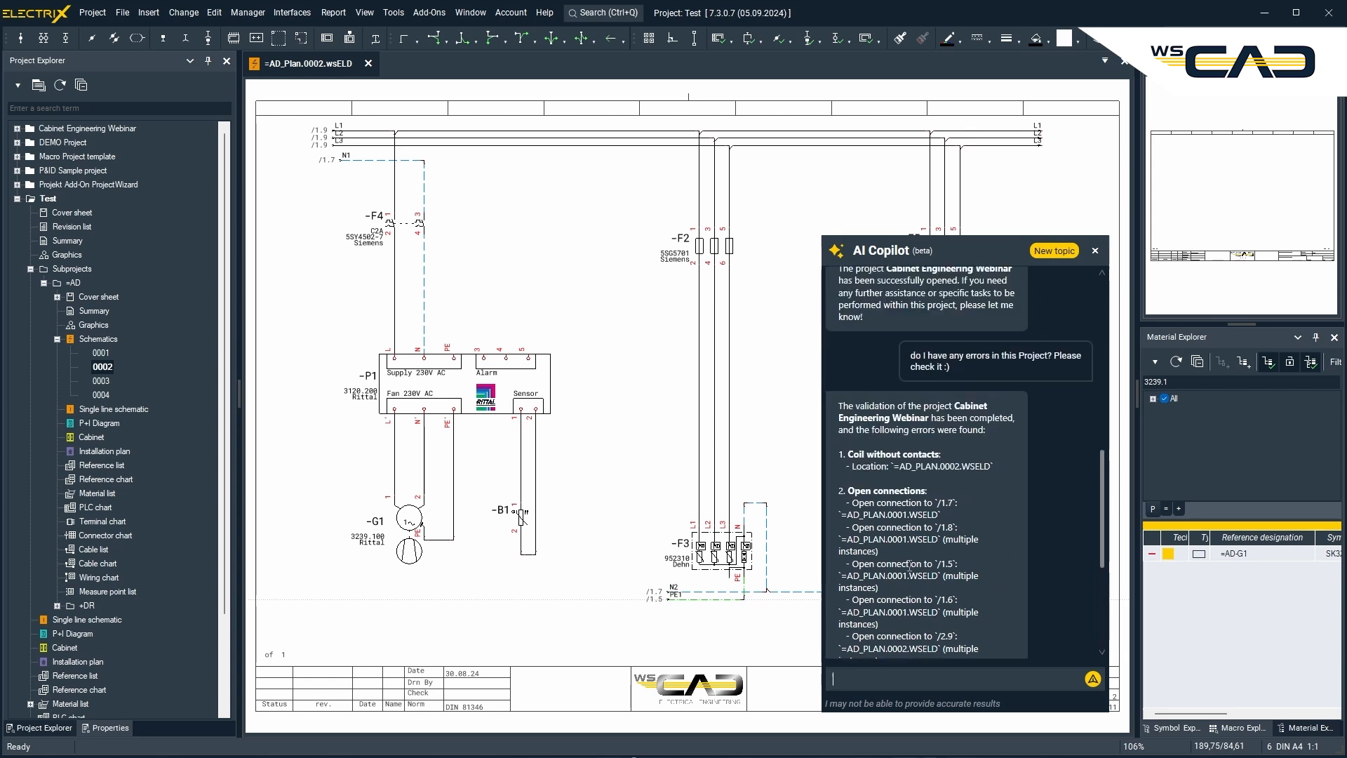
scroll(909, 566, down, 1)
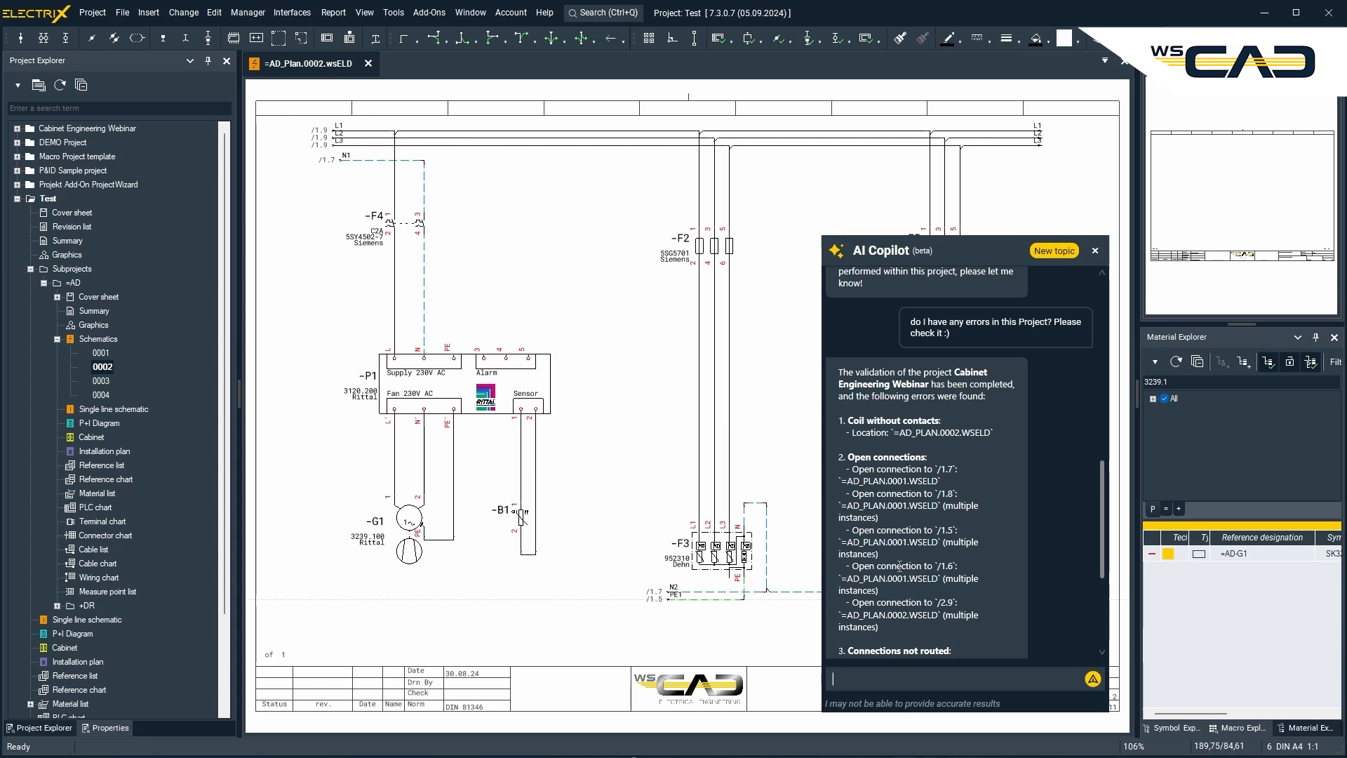
scroll(900, 566, down, 2)
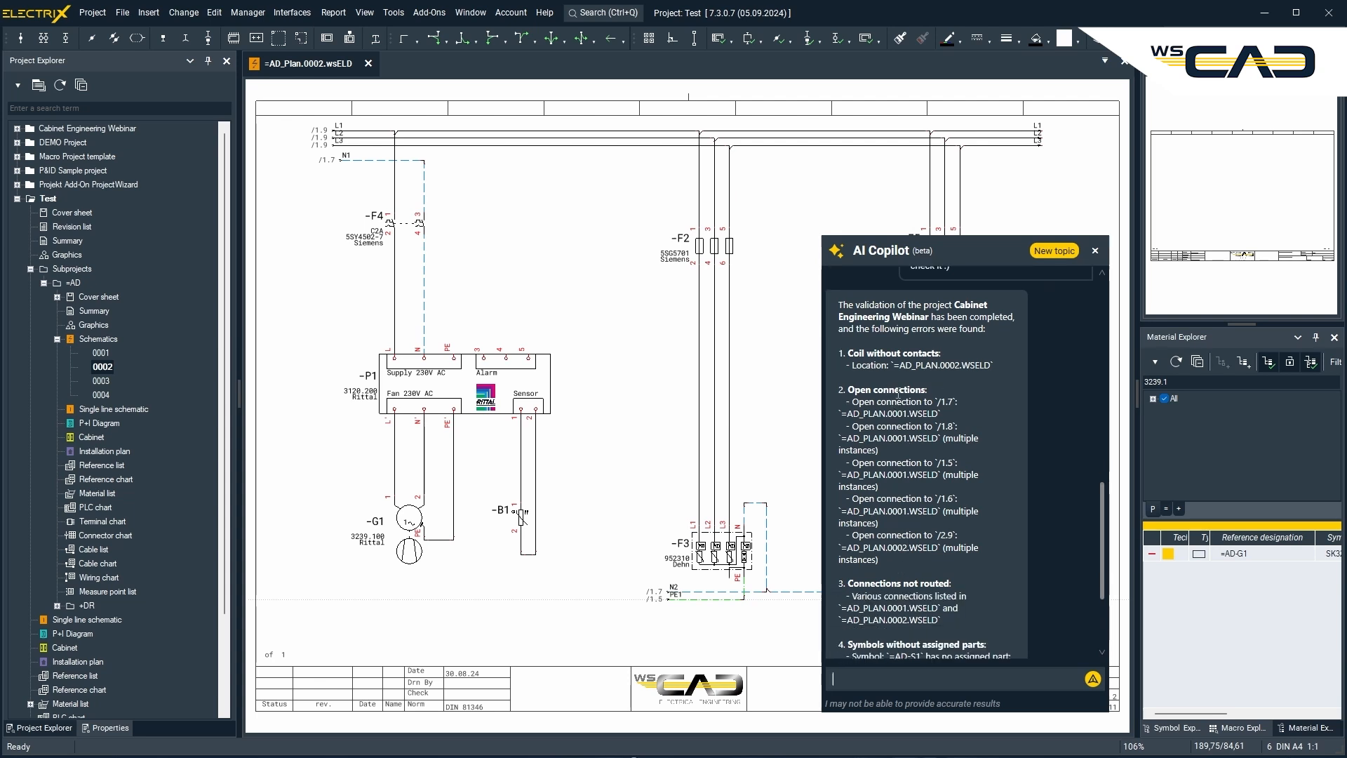
scroll(962, 443, down, 3)
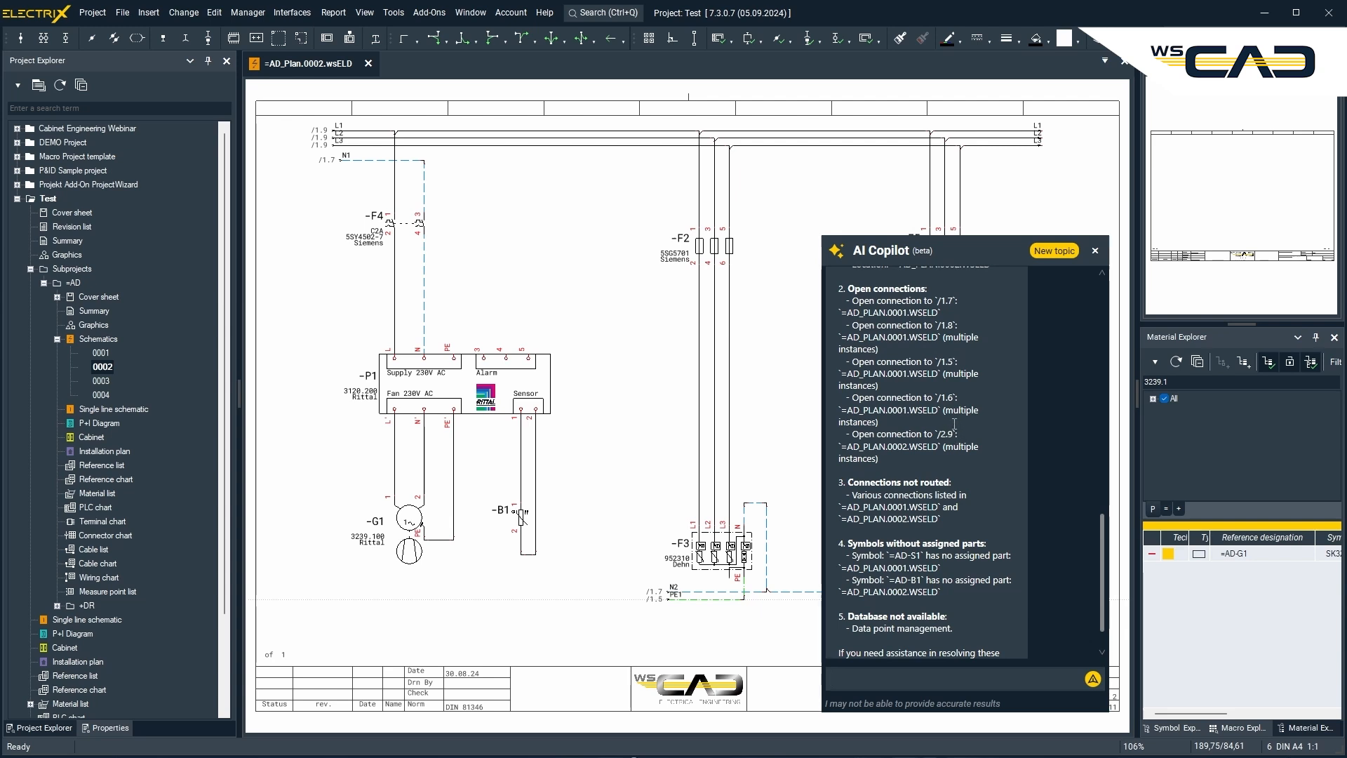
scroll(954, 420, down, 1)
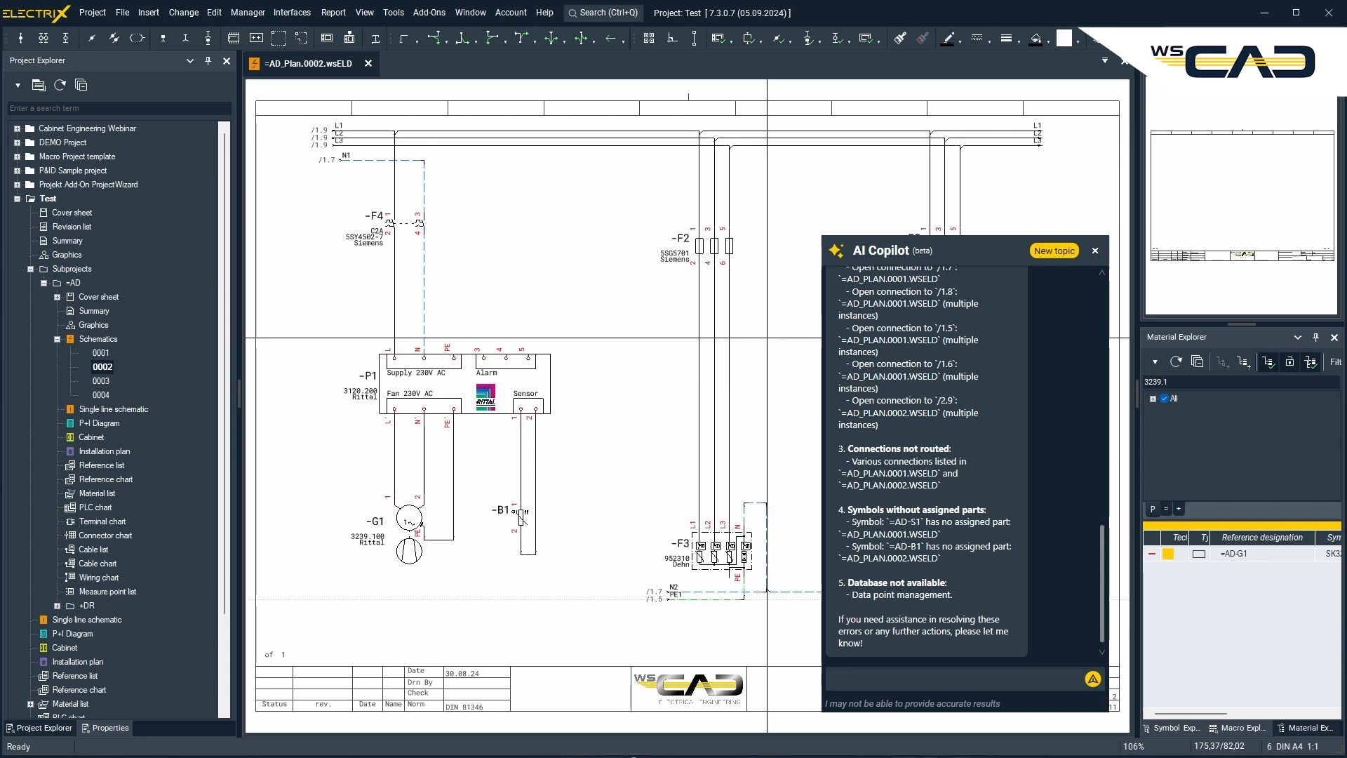
Open schematic page 0003 and ask the AI Copilot to "place the macros Motor DOL and 3pol Potentials"
key(Page_Down)
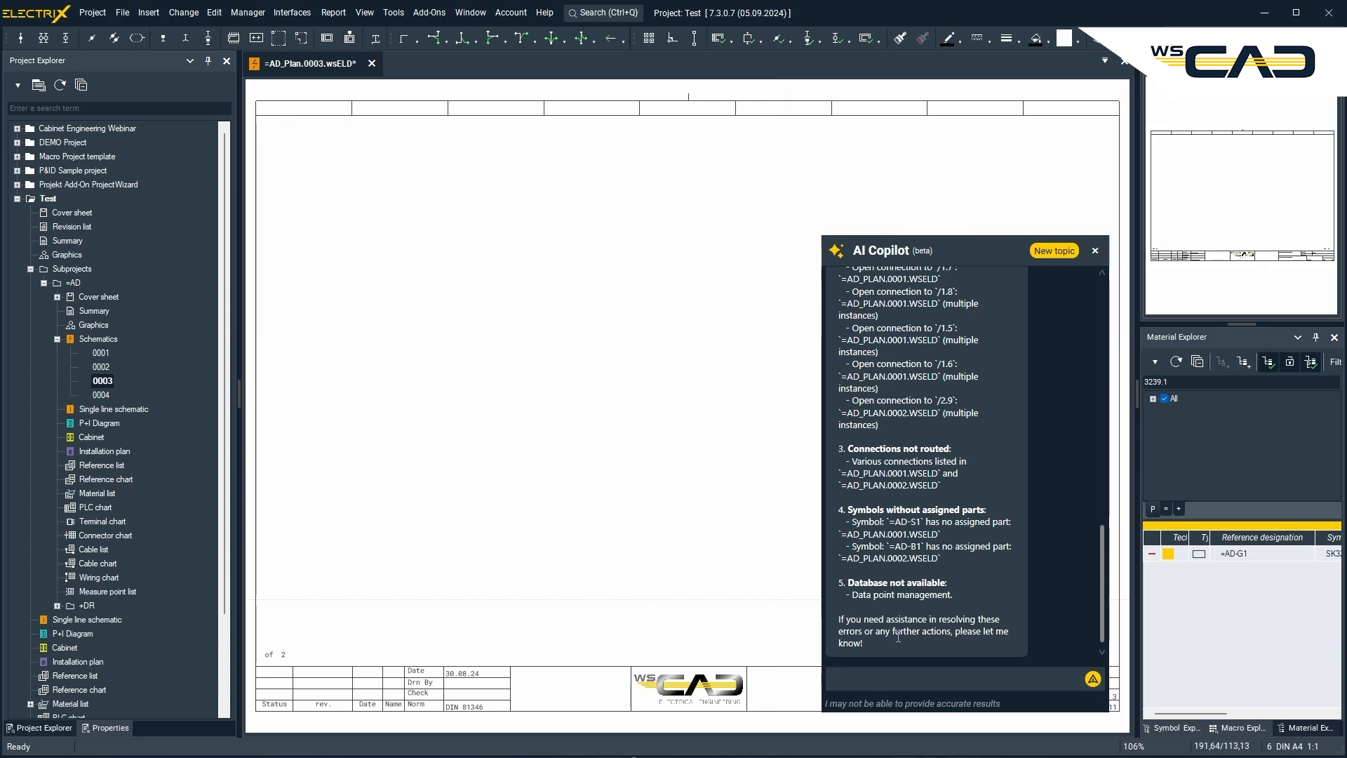
click(1241, 727)
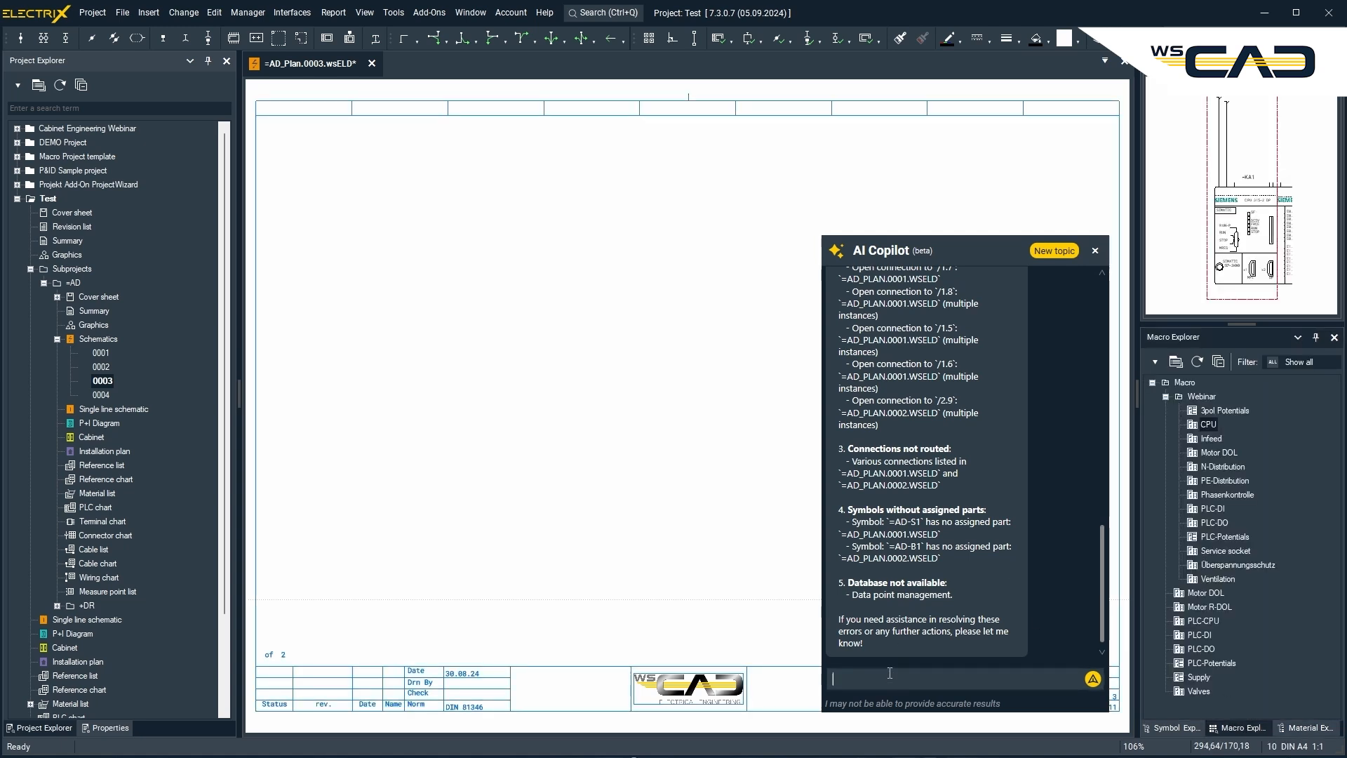
text(please t)
key(ctrl+a)
text(place the macros Motor DOL and 3pol Potentials)
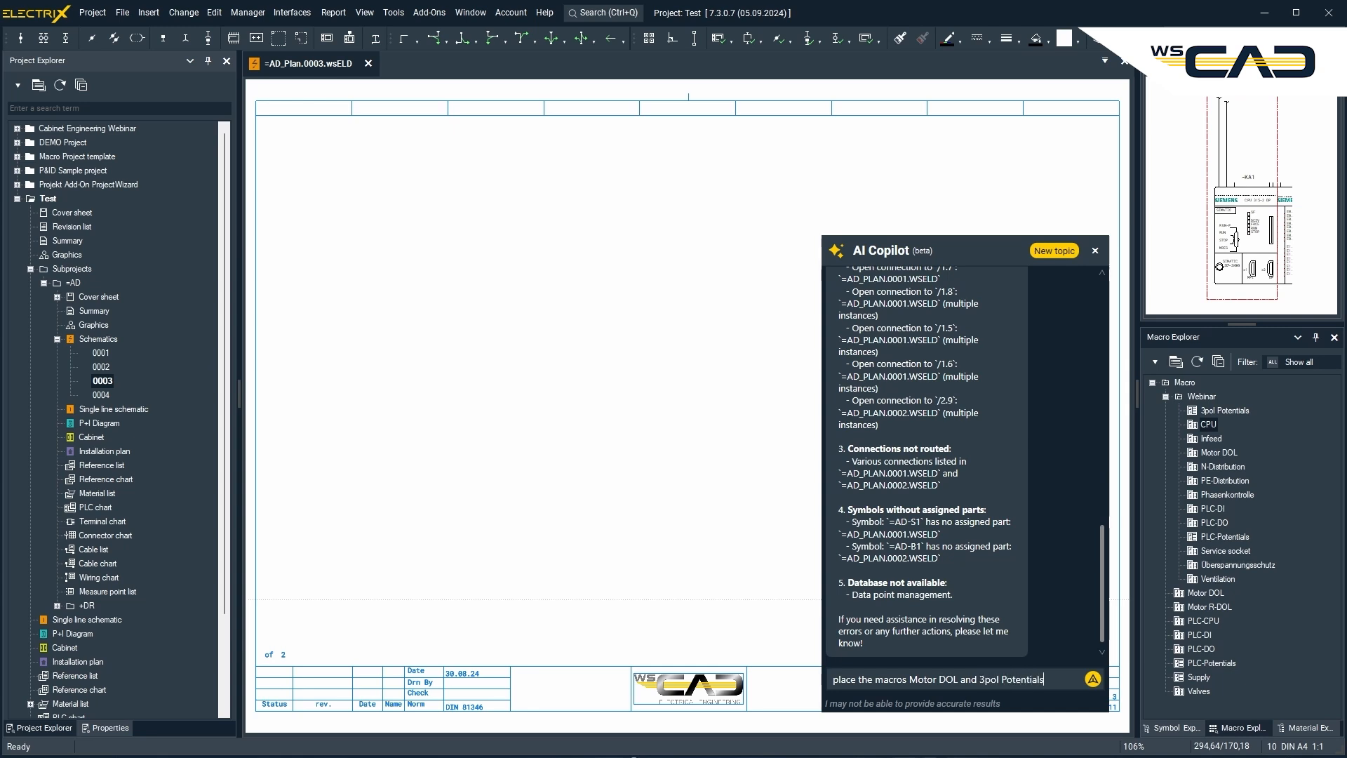
key(Return)
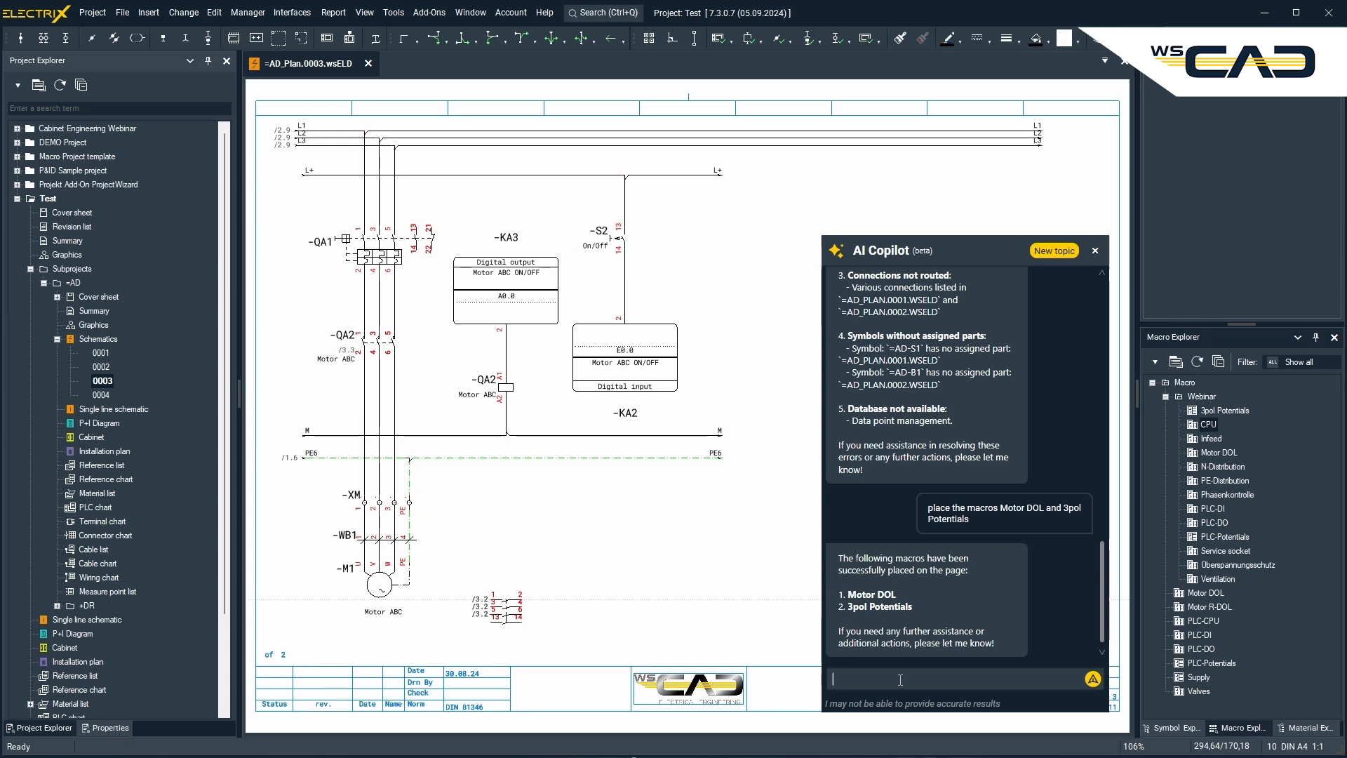
Ask the AI Copilot "give me a wire attribute" with "L1, BK, 2,5 mm²" and place it on the first wire above -QA1
text(give me a wire attribute)
key(shift+Return)
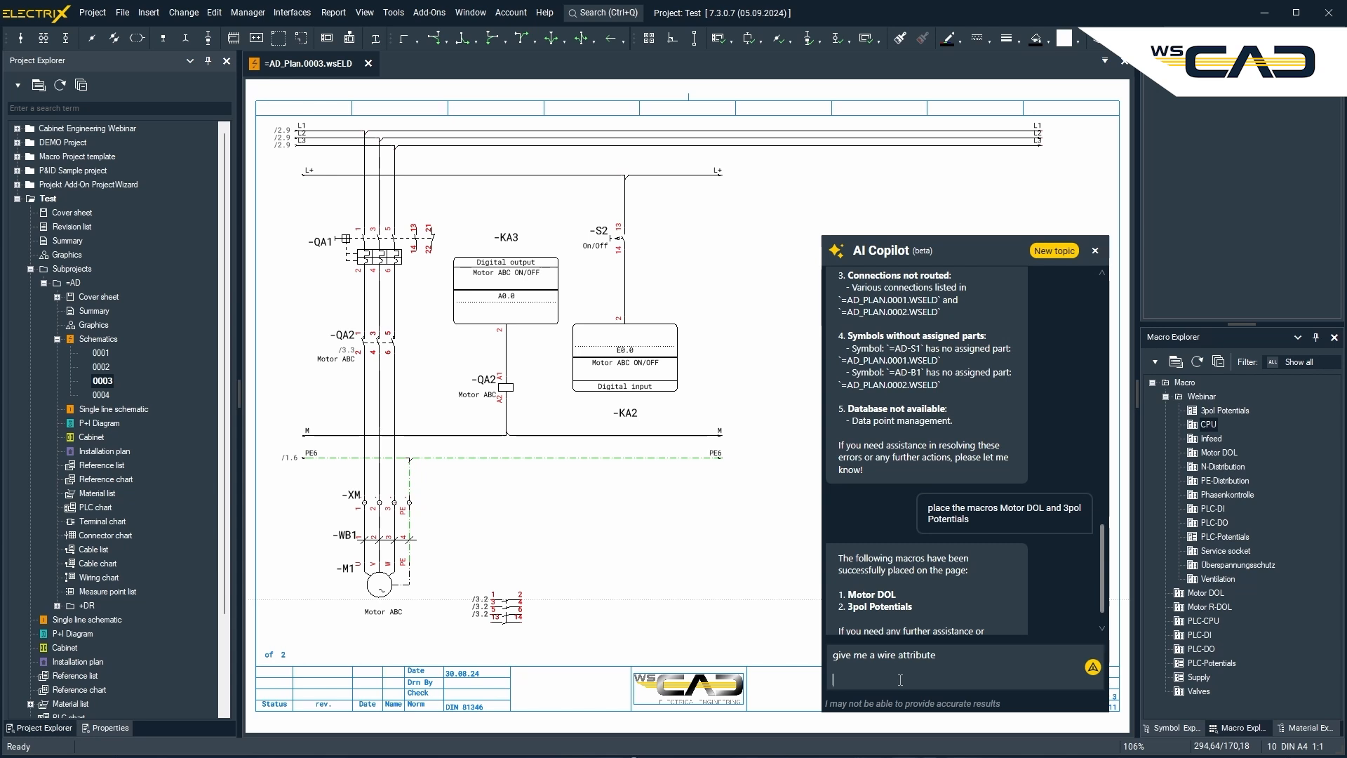
text(L1, BK, 2,5 mm²)
key(Return)
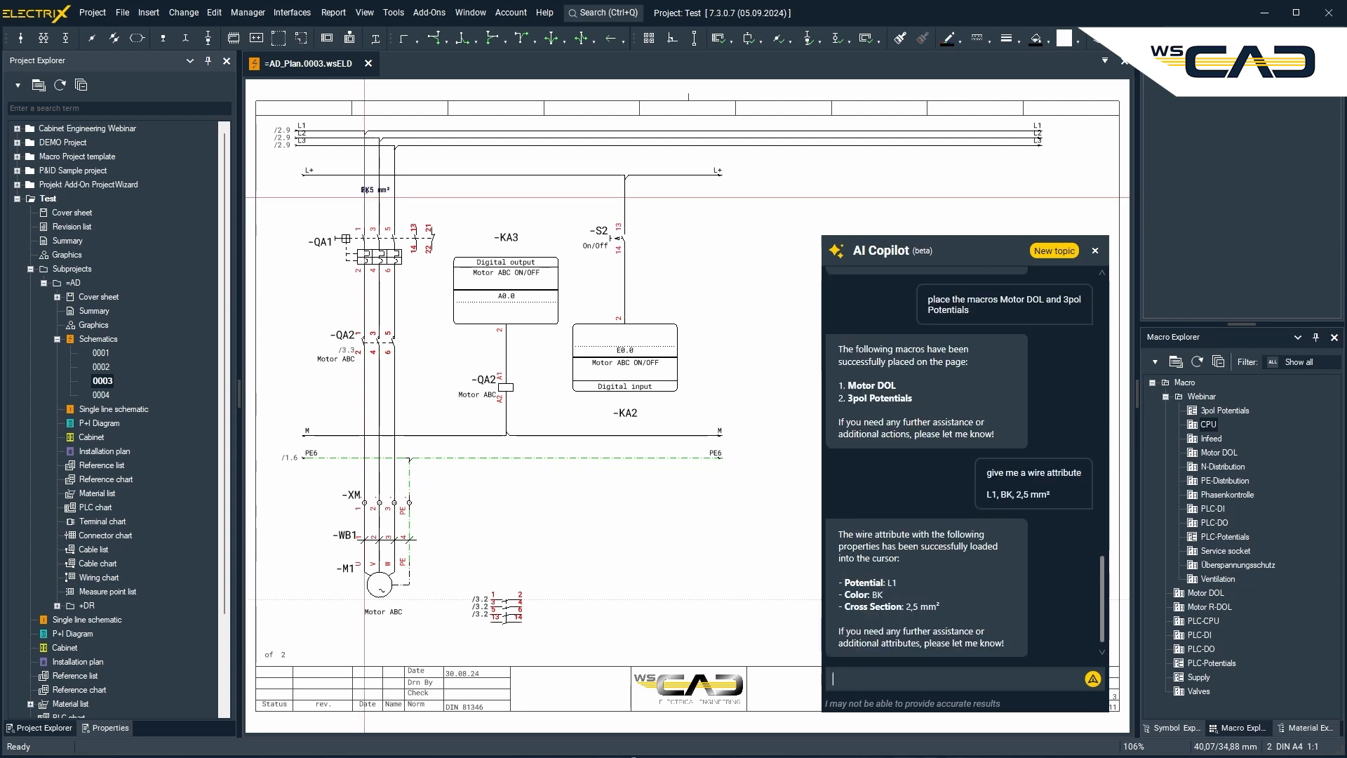
scroll(349, 197, up, 4)
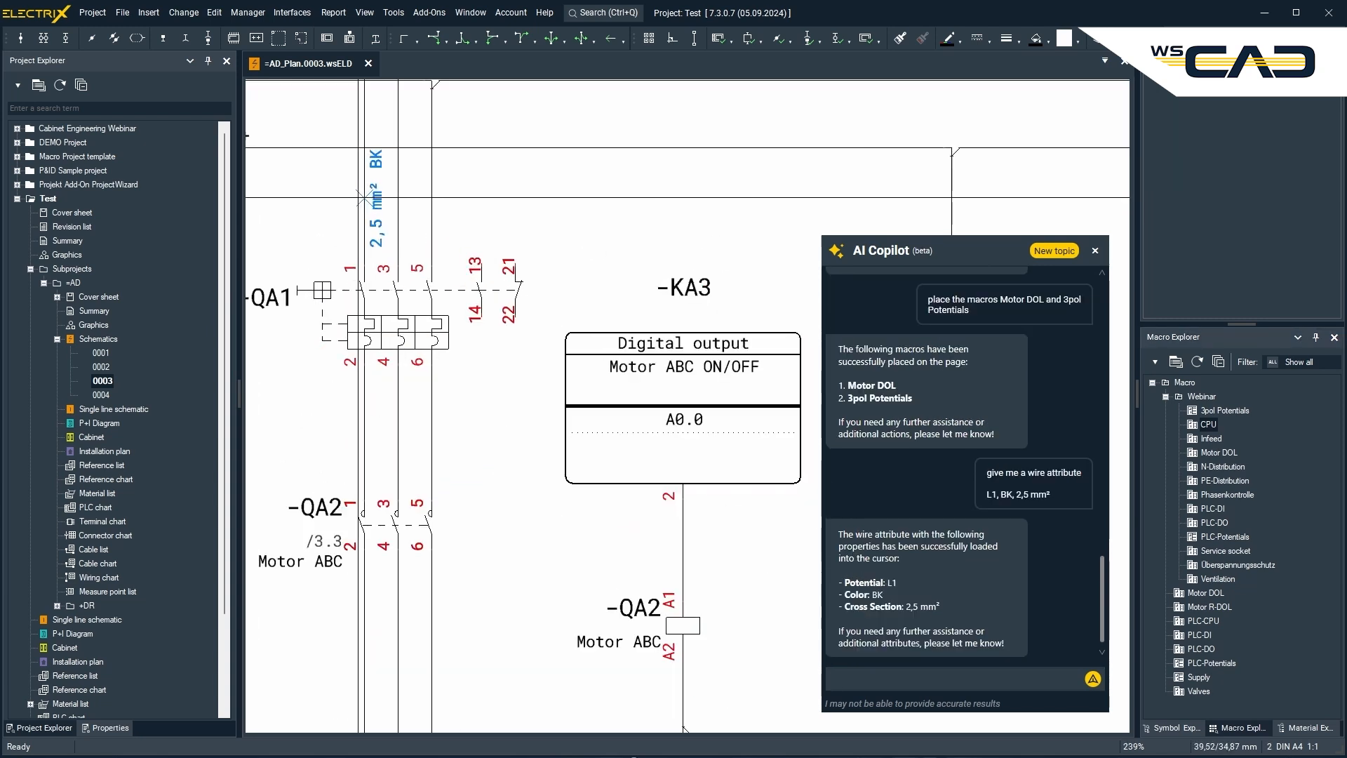
click(358, 197)
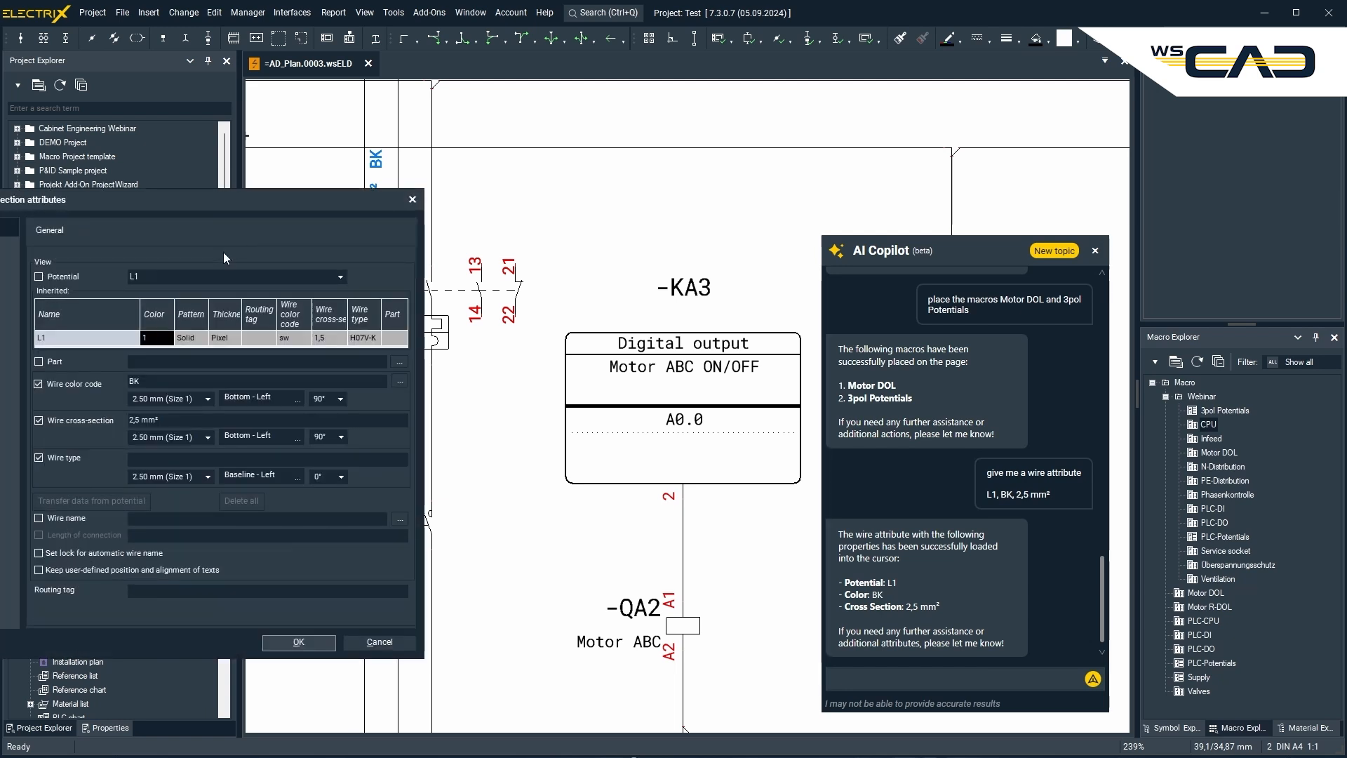
Check the potential, wire color code and wire cross-section in the placed attribute's properties and accept them
drag(143, 279, 102, 274)
drag(155, 384, 116, 383)
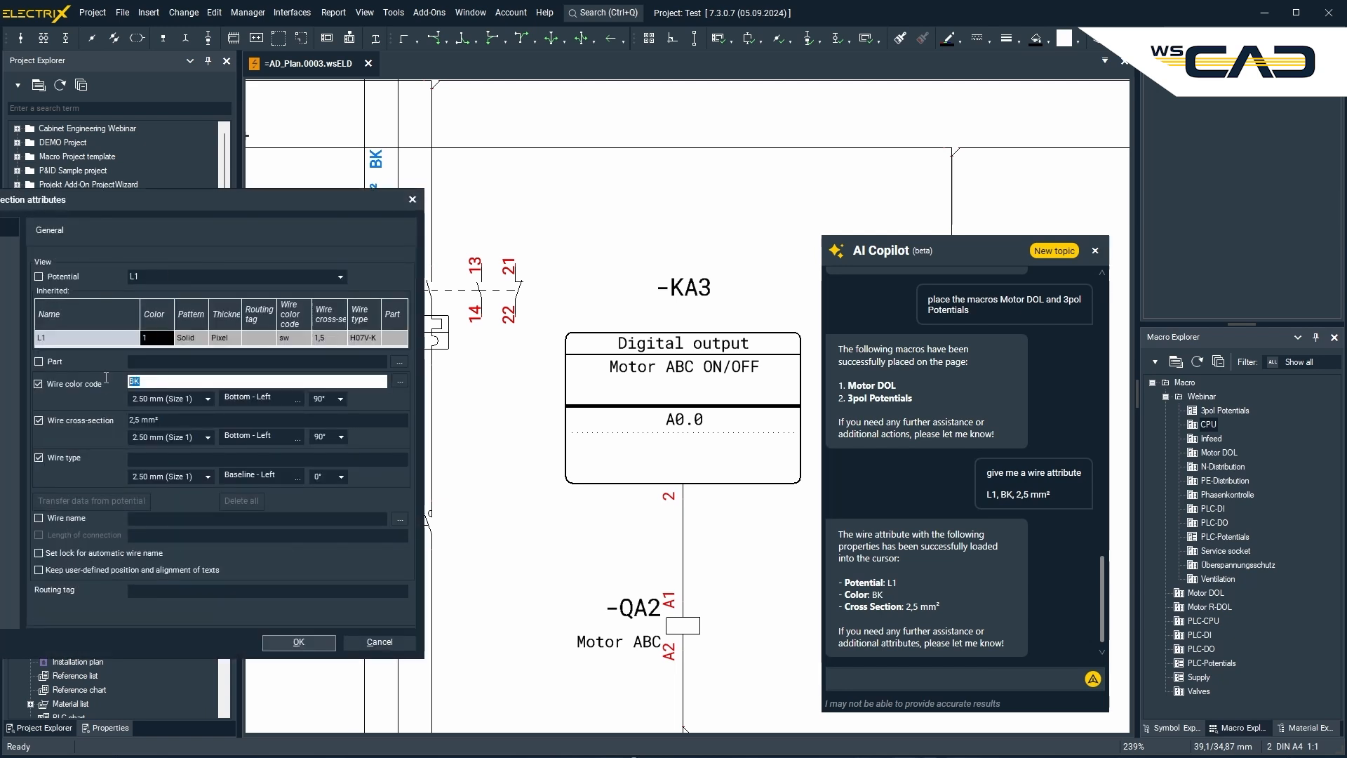
drag(166, 421, 101, 411)
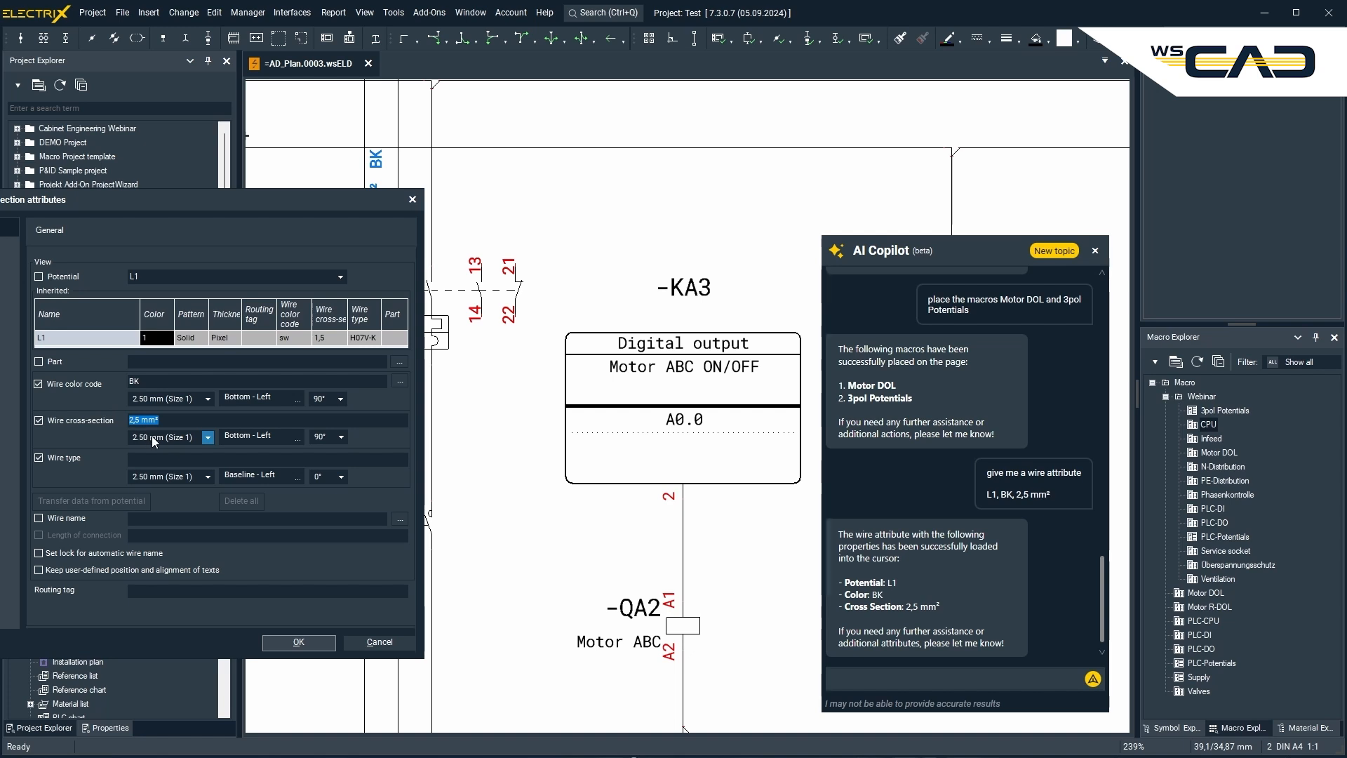
click(324, 642)
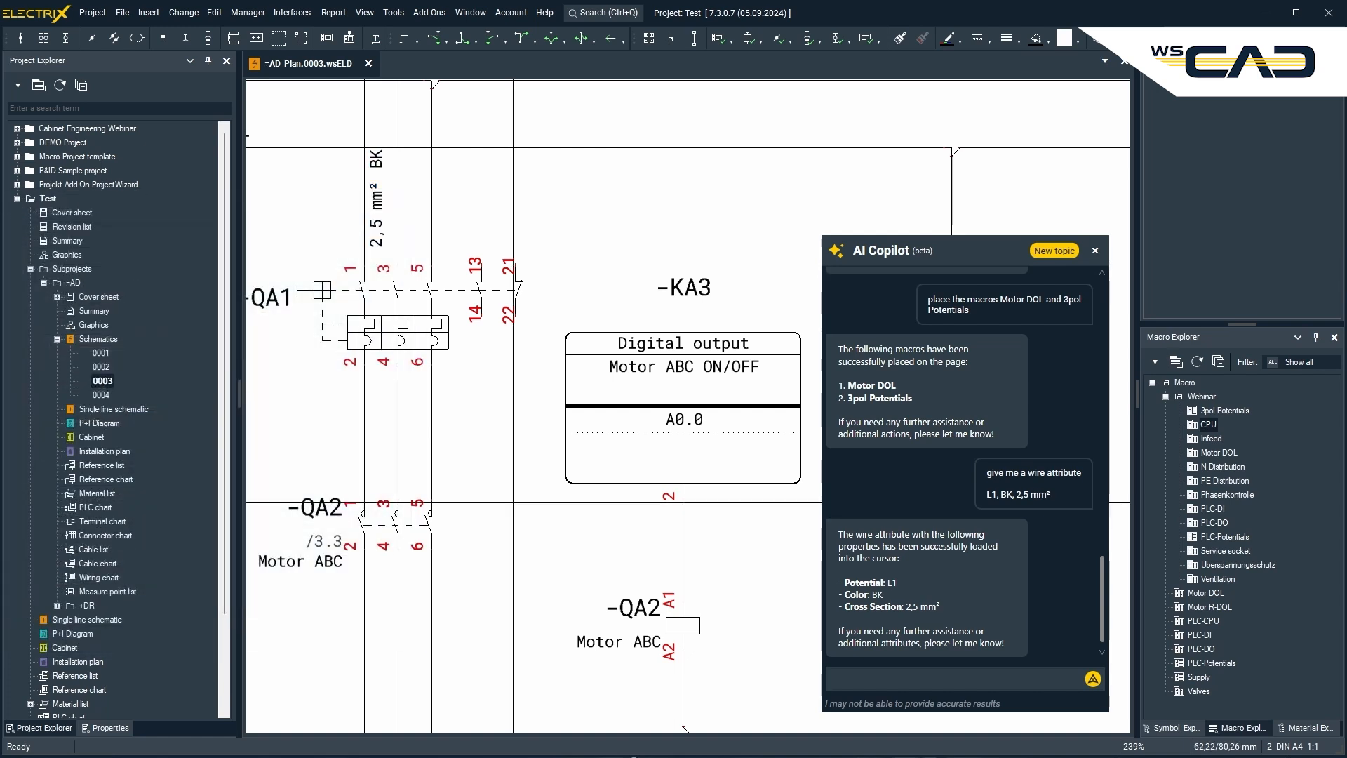
scroll(513, 501, down, 2)
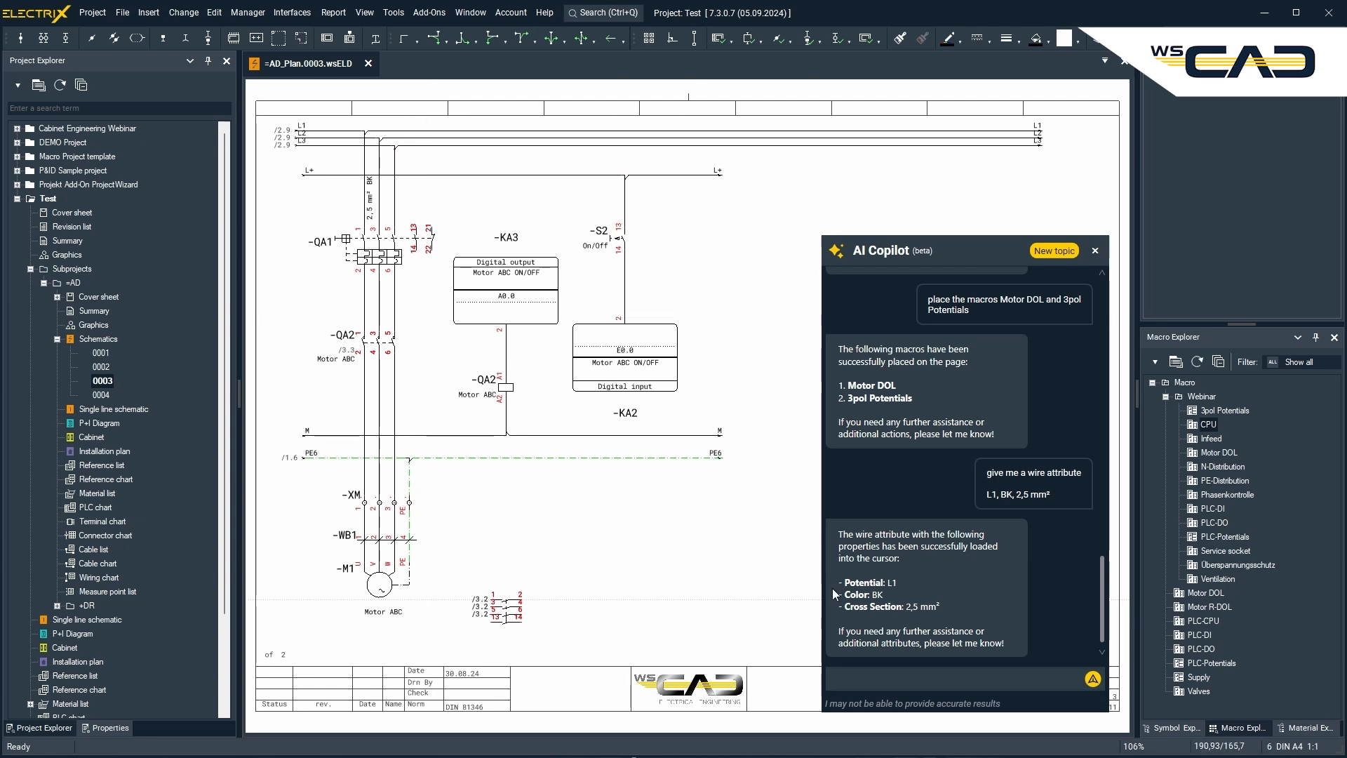
Send the AI Copilot the request "generate the BOM" for the Test project
text(generate A)
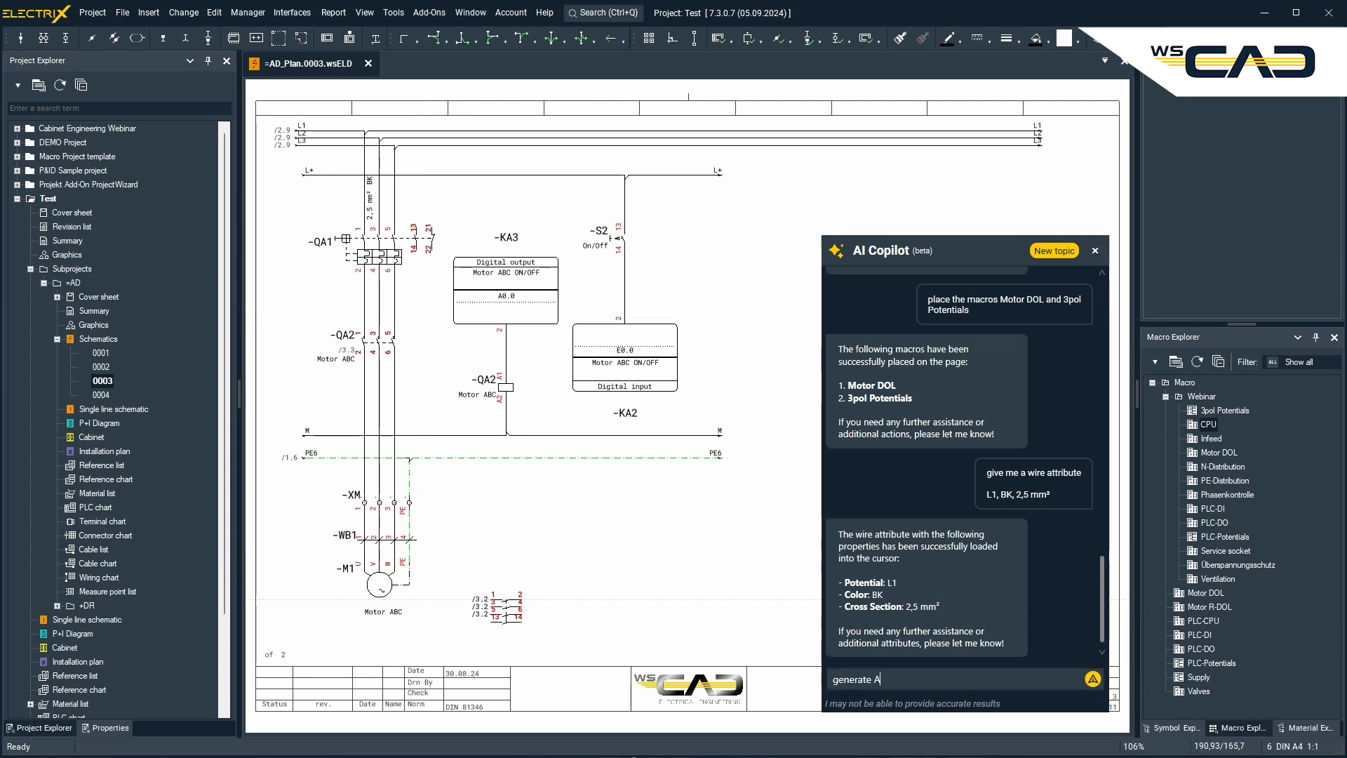
key(ctrl+a)
text(generate the BOM)
key(Return)
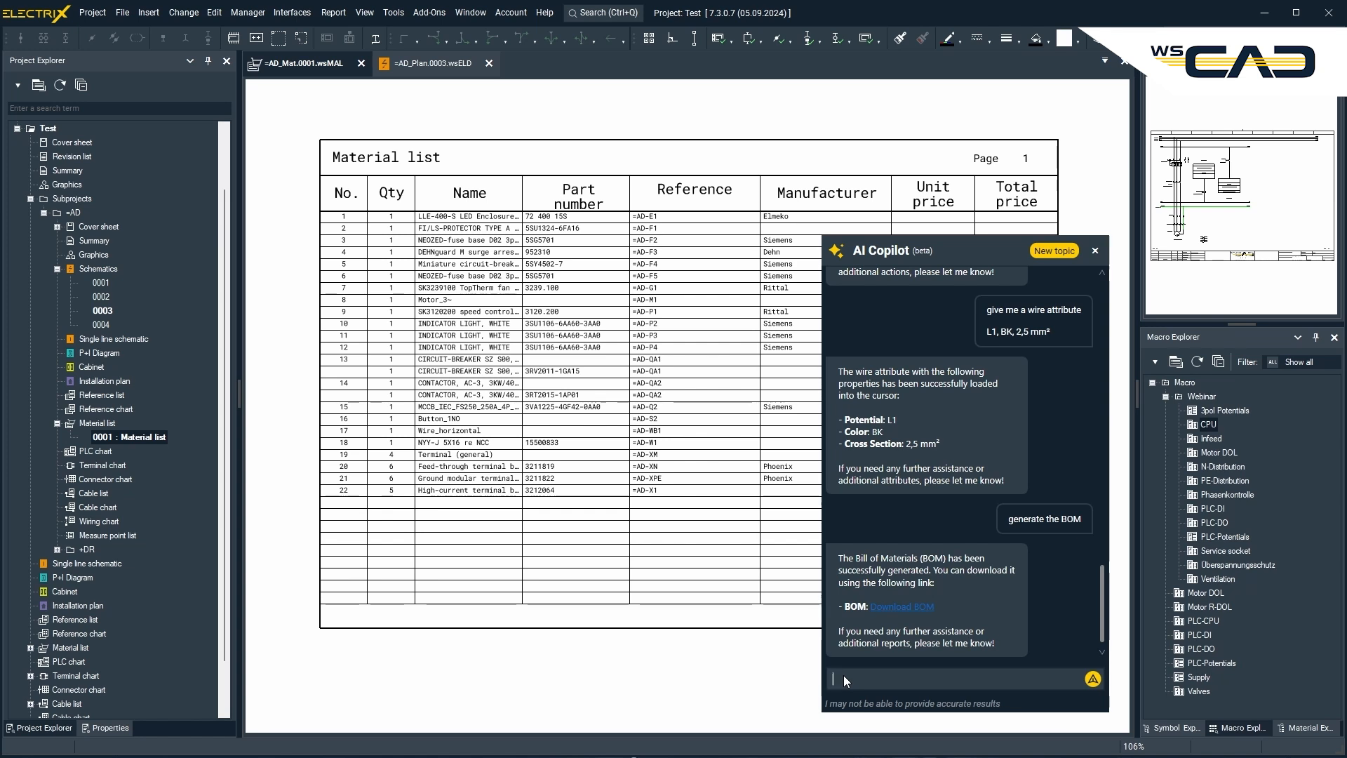
Tell the AI Copilot "I actually wanted an Excel File", then look through the generated material list workbook and close it
text(I actually wanted an Excel File)
key(Return)
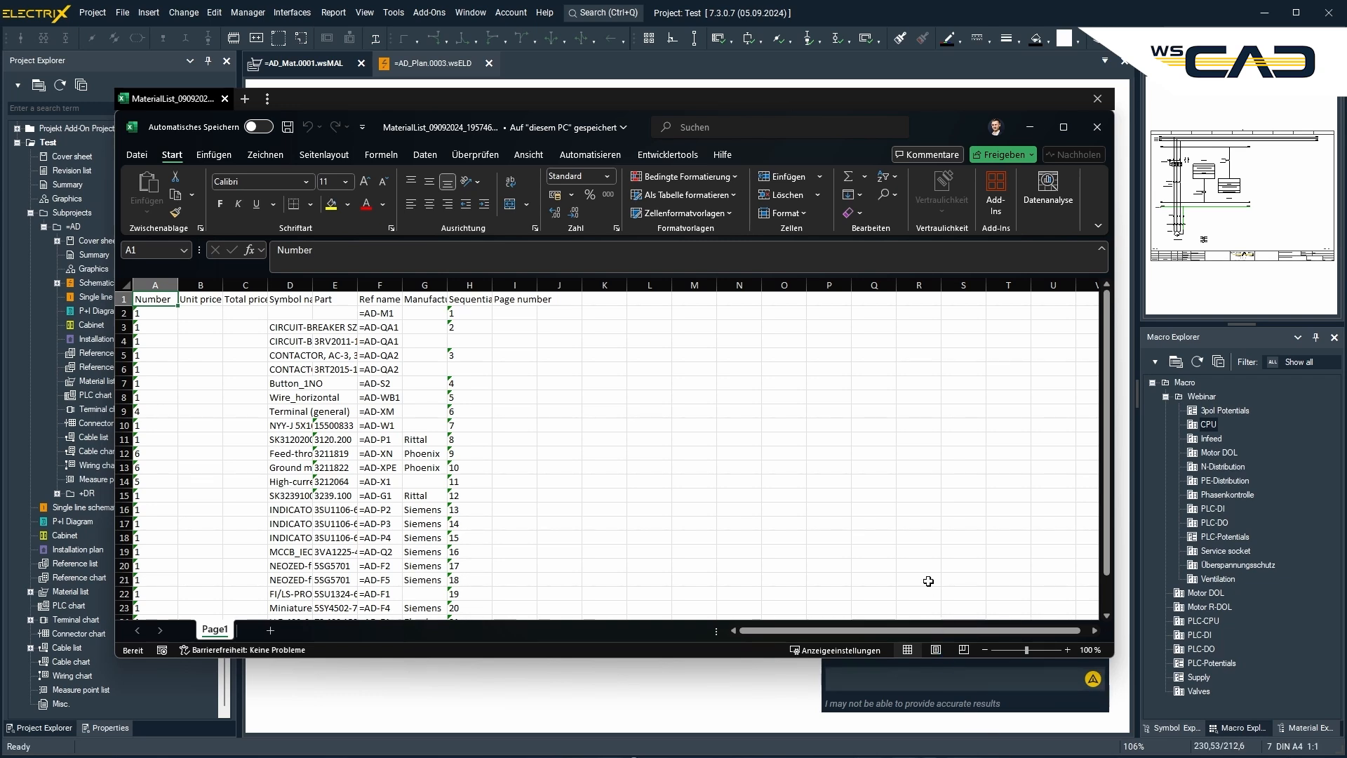
click(912, 547)
scroll(896, 534, down, 2)
scroll(895, 535, up, 2)
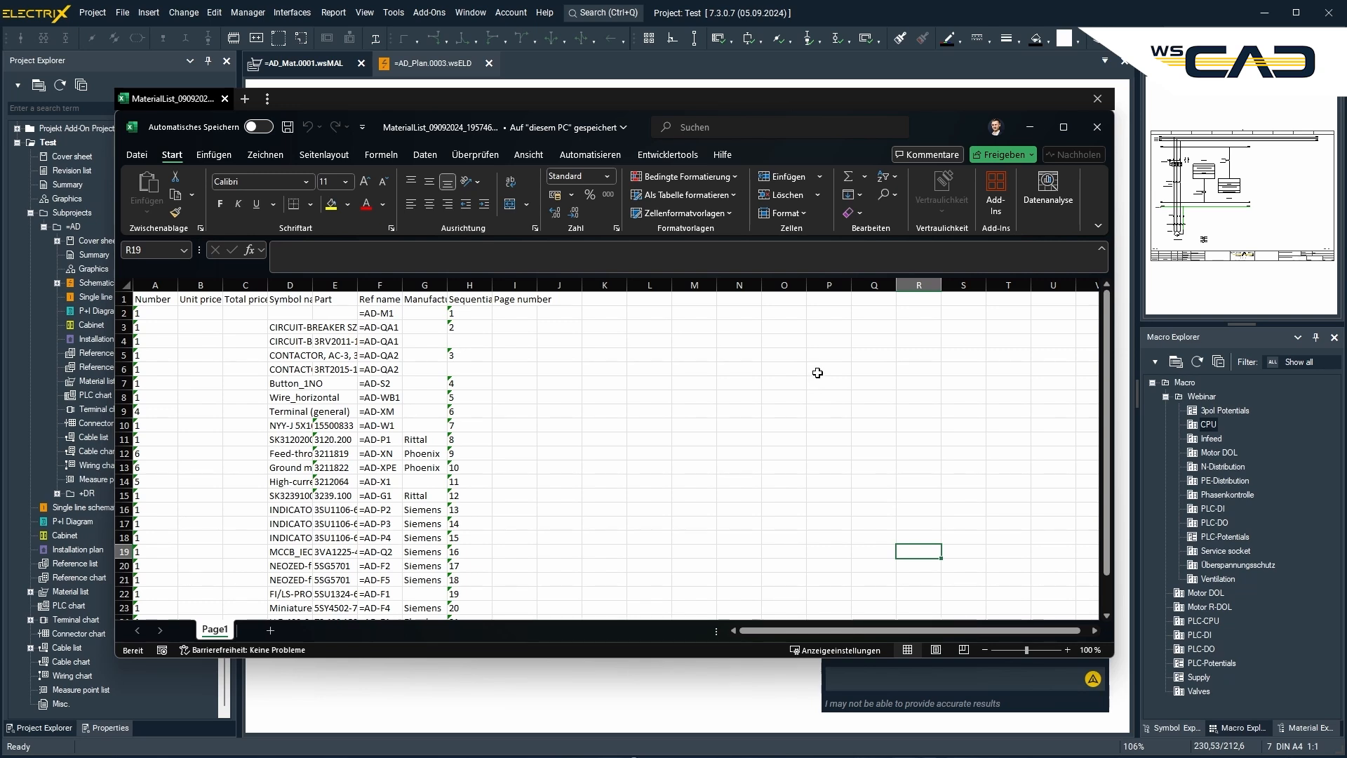
click(1098, 128)
Begin a Copilot message reading "ok, sorry. I actually want the Excel file to include the following properties"
click(947, 679)
text(ok, sor)
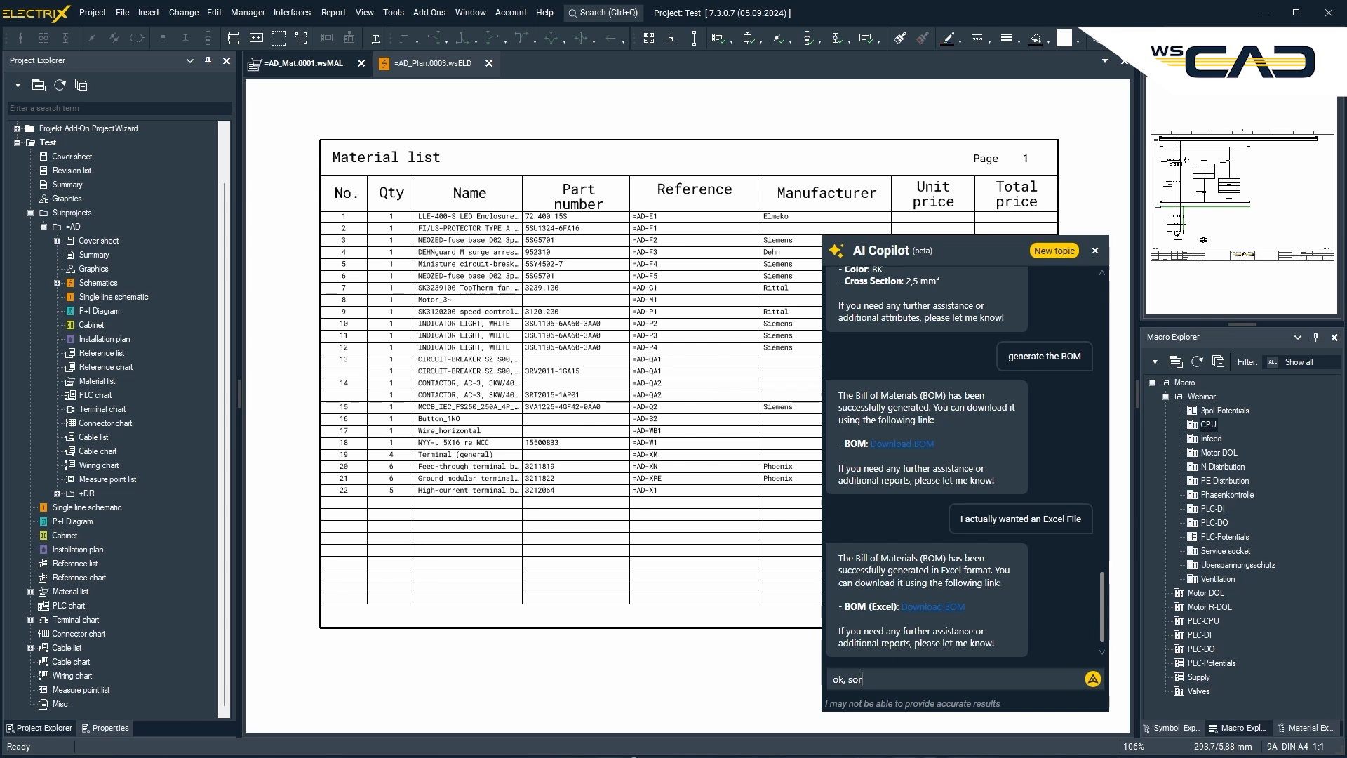
text(ry. I actually want the )
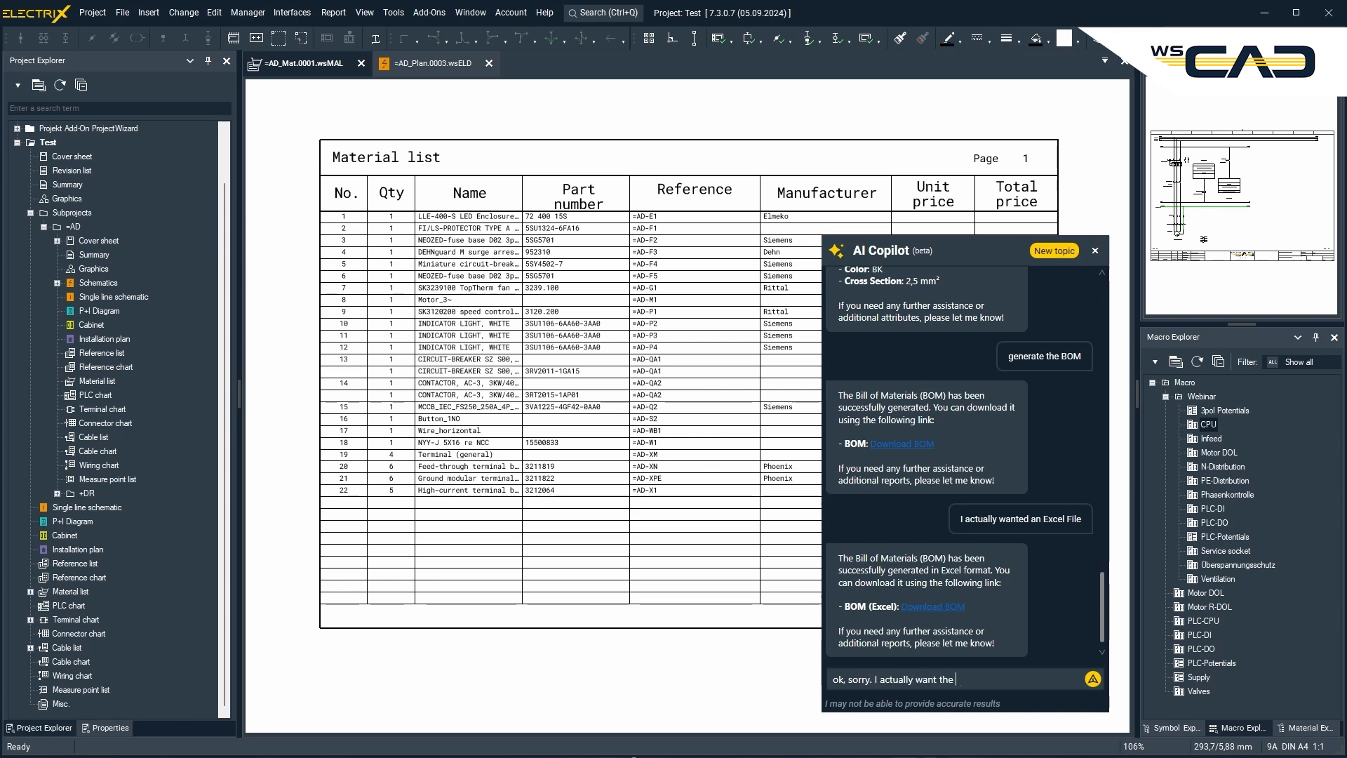
text(Excel file to include the following)
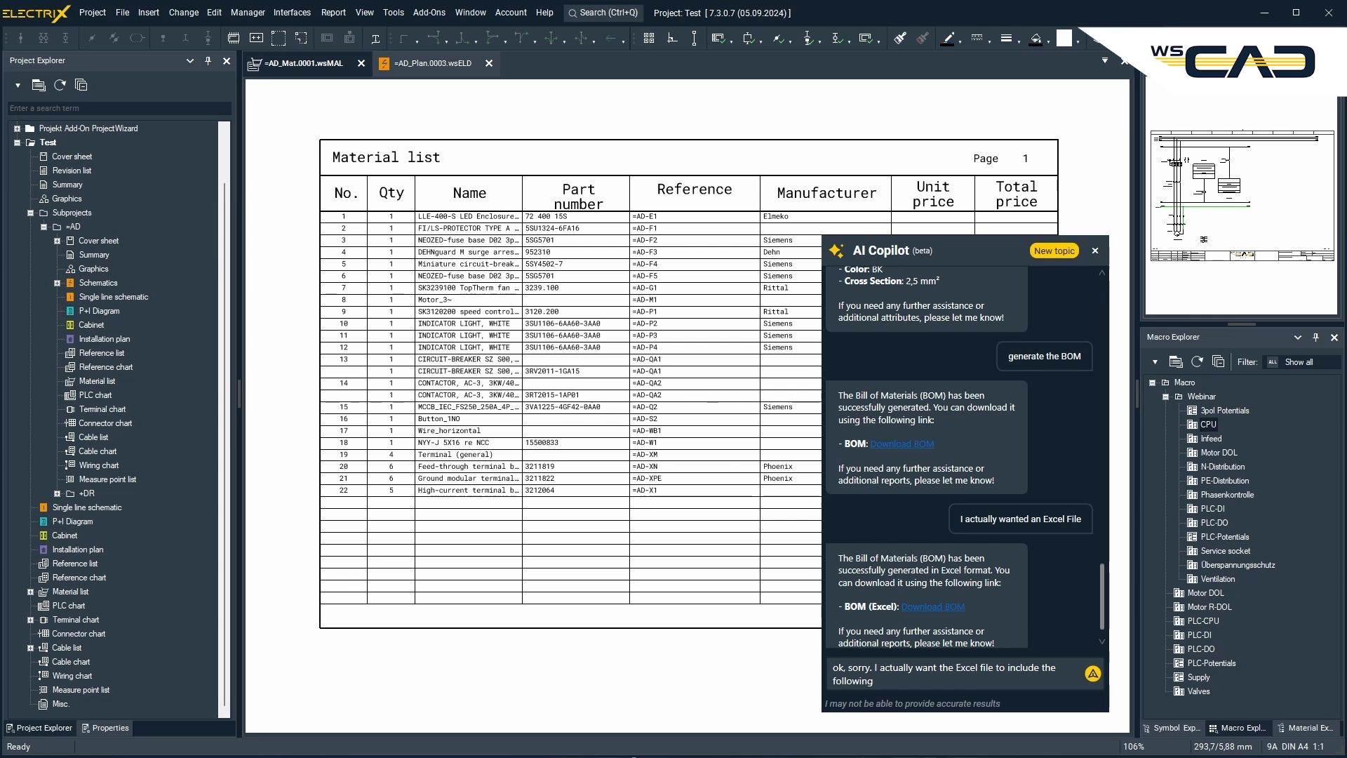
text(pl)
text(operties)
key(shift+Return)
key(shift+Return)
List Part number, Manufacturer and Function text on separate lines of the message, send it, and close the resulting Excel file
text(A)
key(BackSpace)
text(Part NUmber)
key(BackSpace)
key(BackSpace)
key(BackSpace)
key(BackSpace)
key(BackSpace)
key(BackSpace)
text(number)
key(shift+Return)
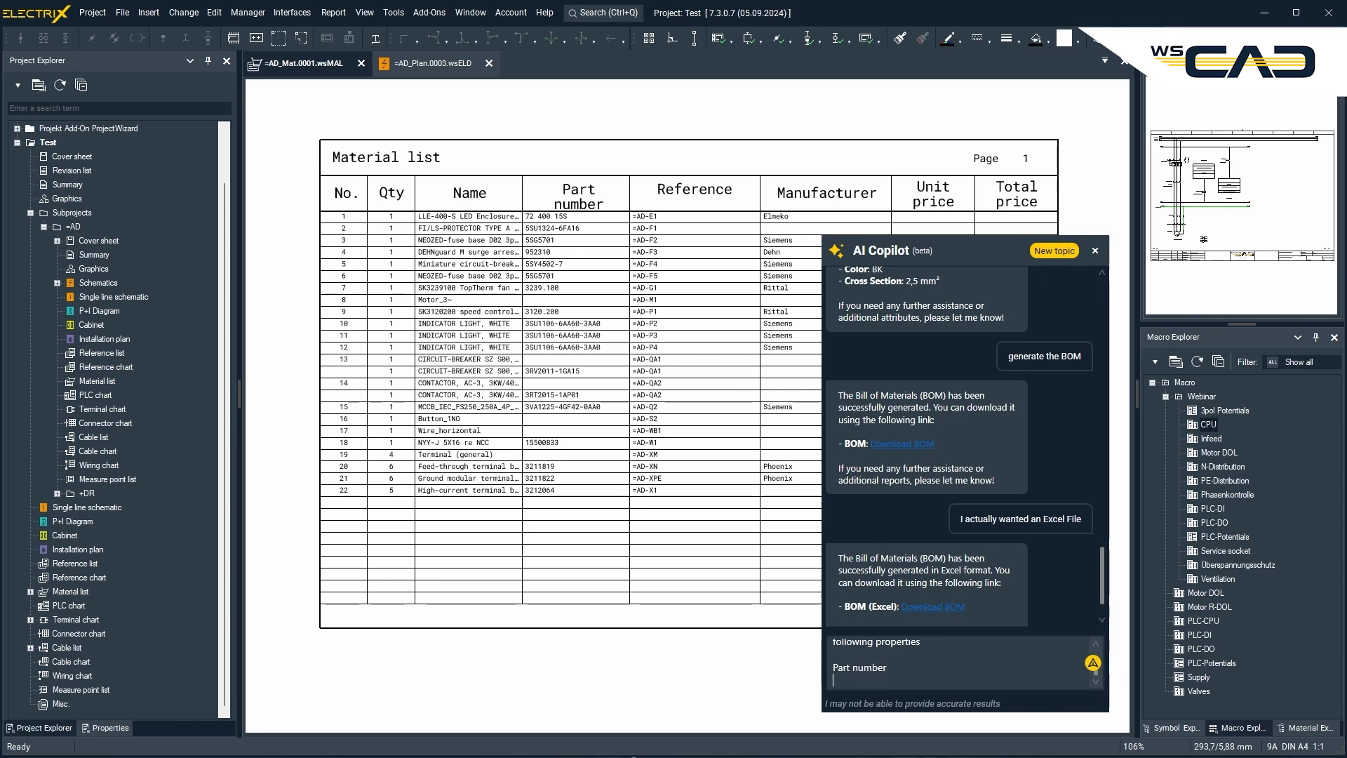
text(Manufacturer)
key(shift+Return)
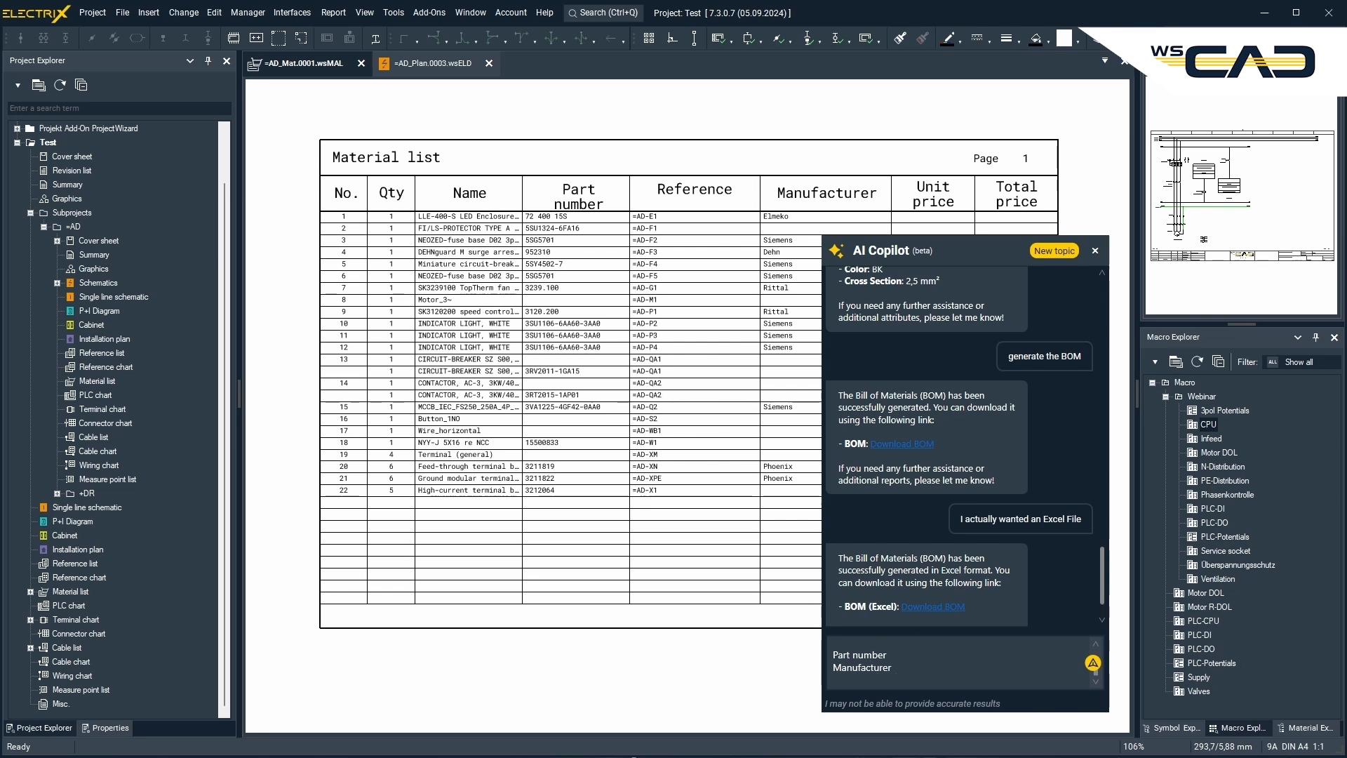
text(Function text)
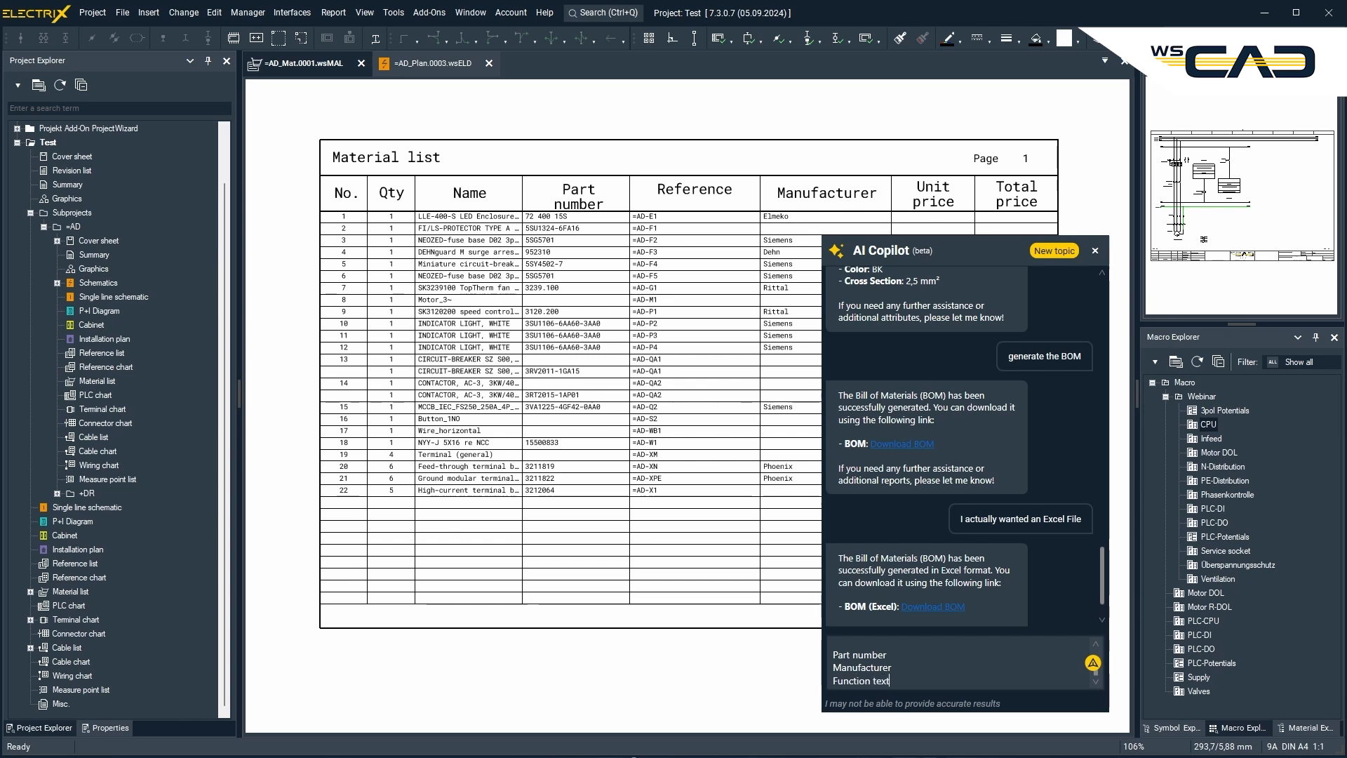
key(Return)
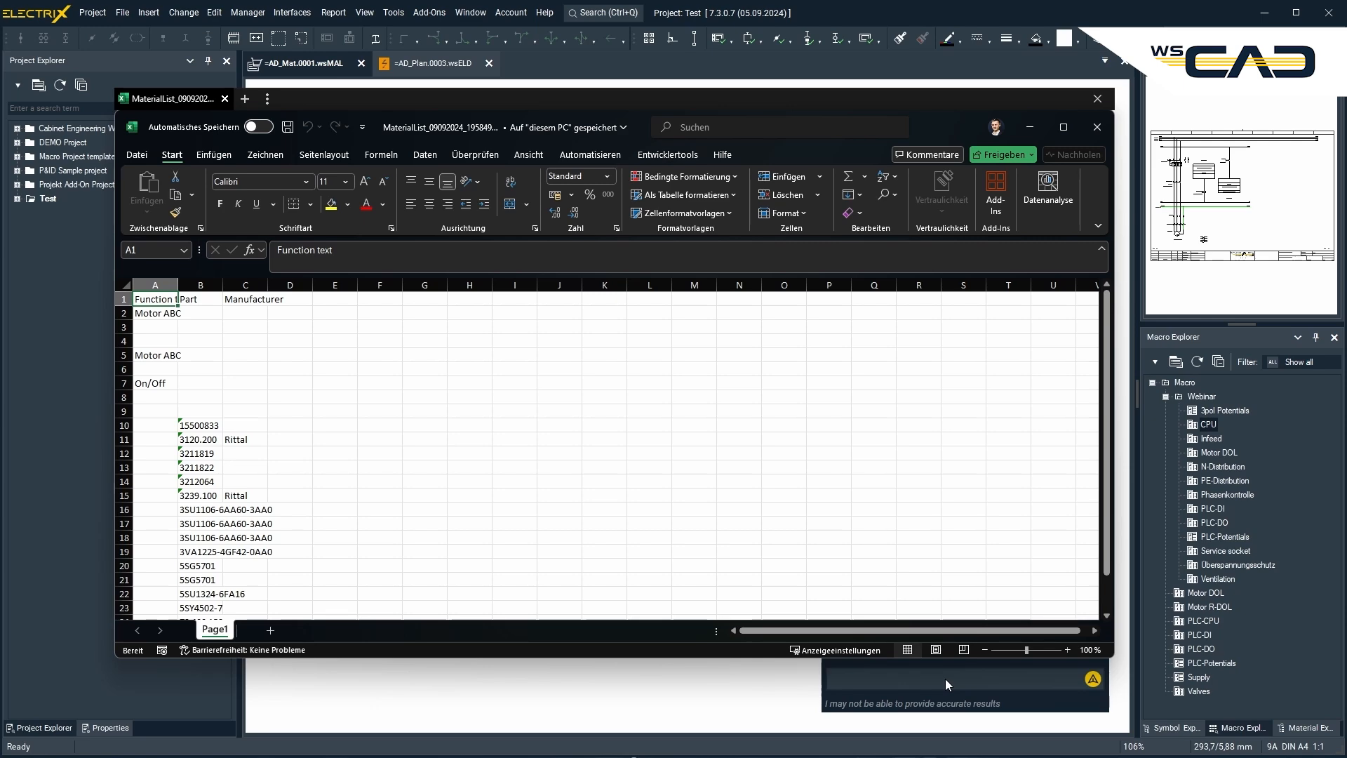
click(1098, 127)
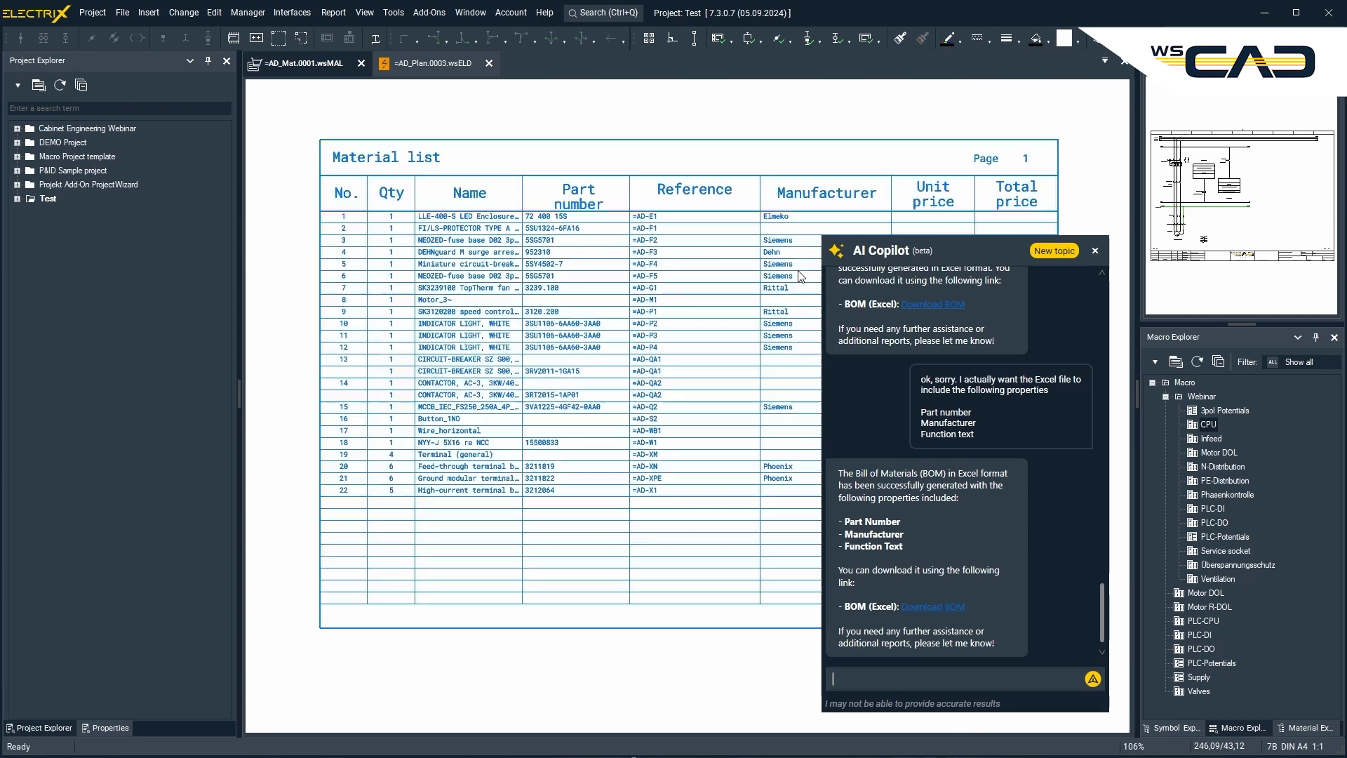
Expand the Test project in the project tree and go from the open =AD schematic to page 0004
double_click(36, 195)
click(431, 64)
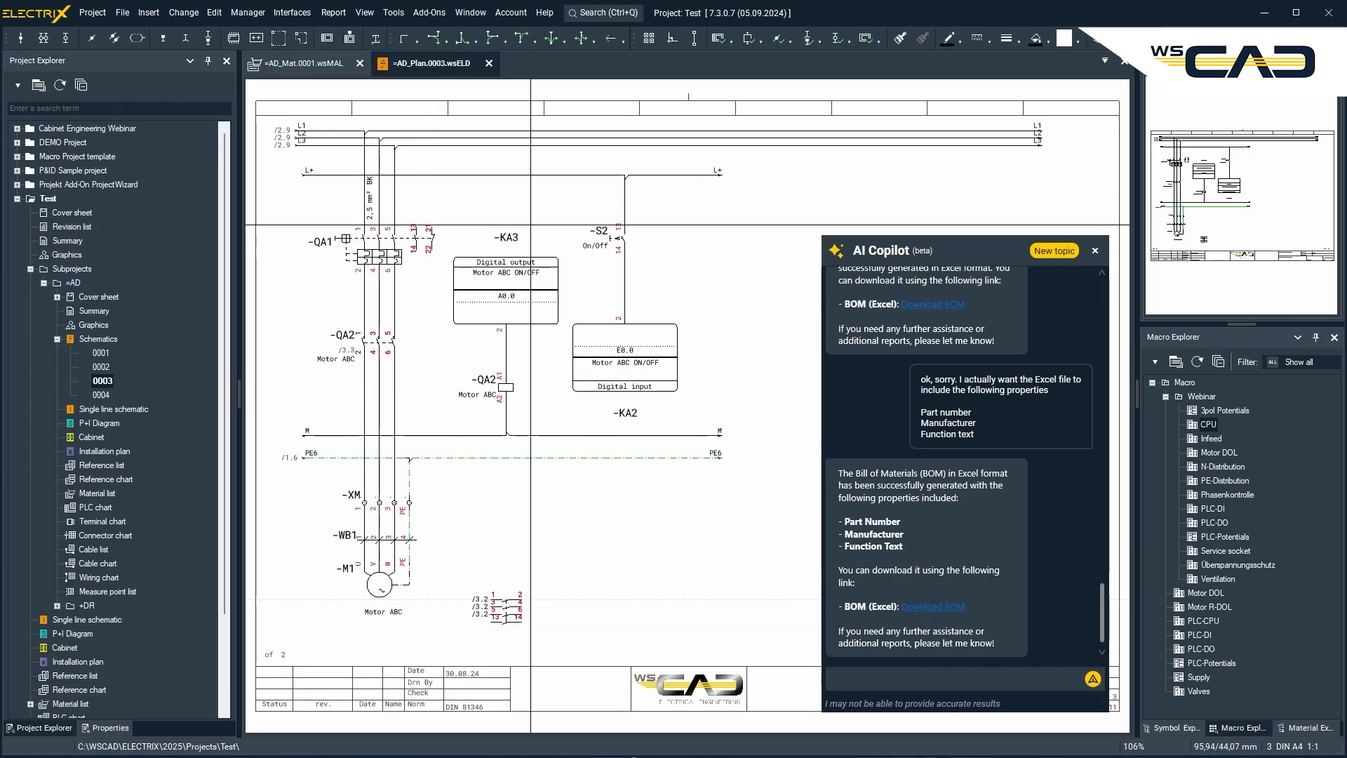
key(Page_Down)
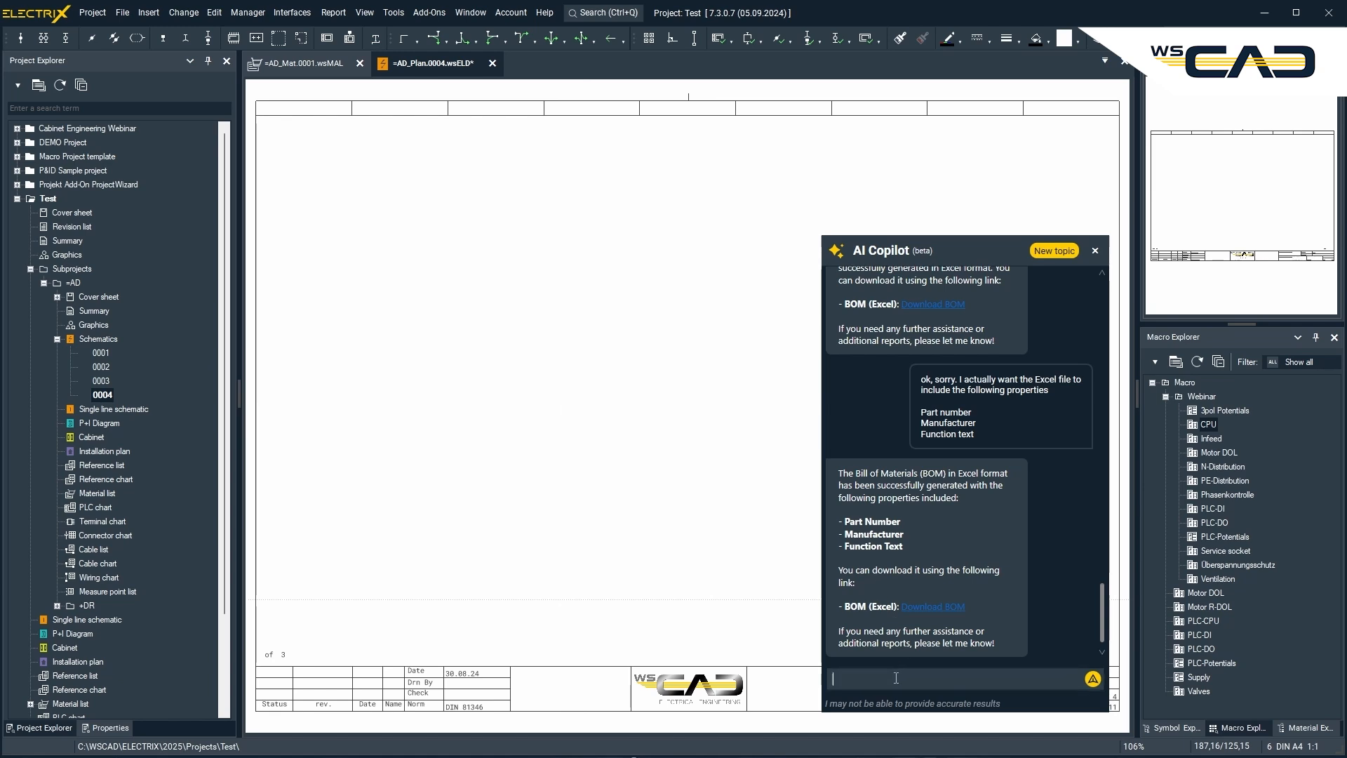
Begin a Copilot request to place the macros CPU and PLC-Potentials, naming the second macro on its own line
text(place the macros CPU)
key(shift+Return)
text(PLC-Potentials)
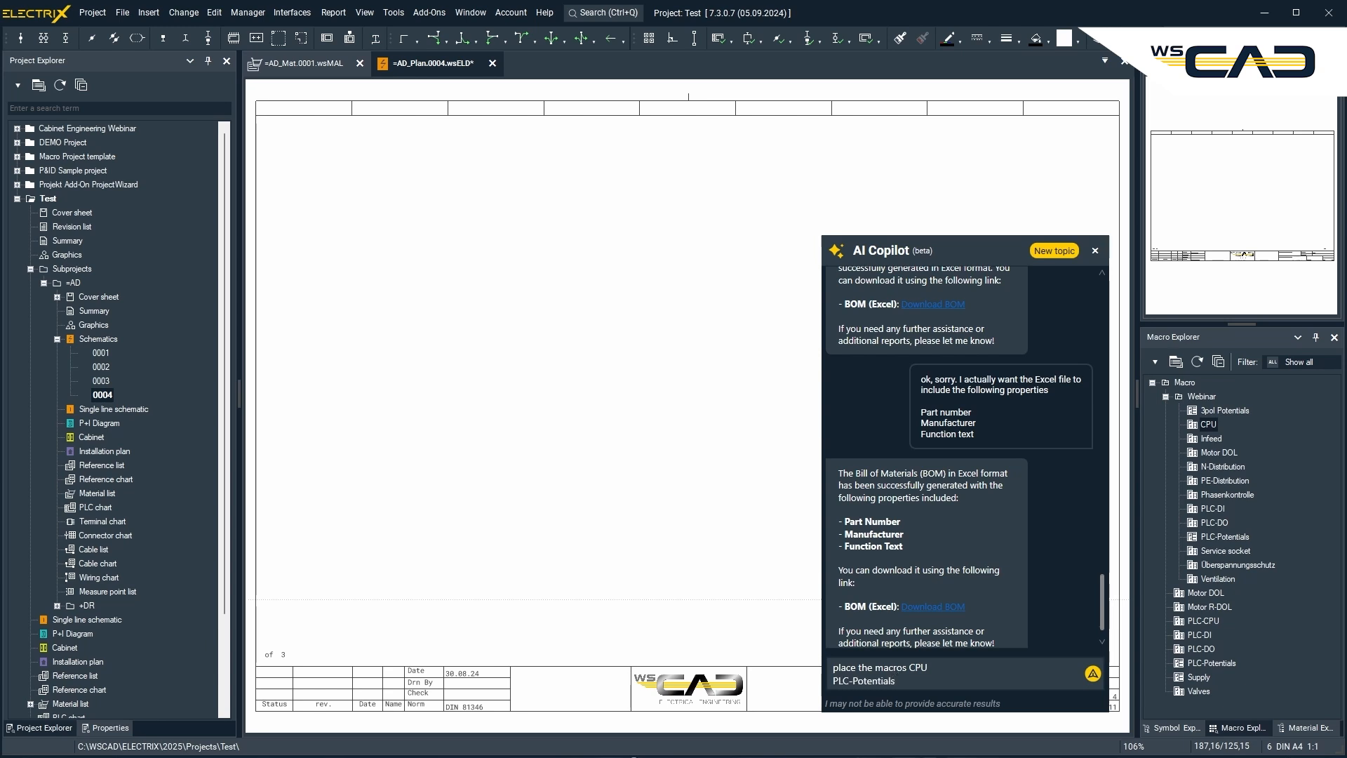
key(shift+Return)
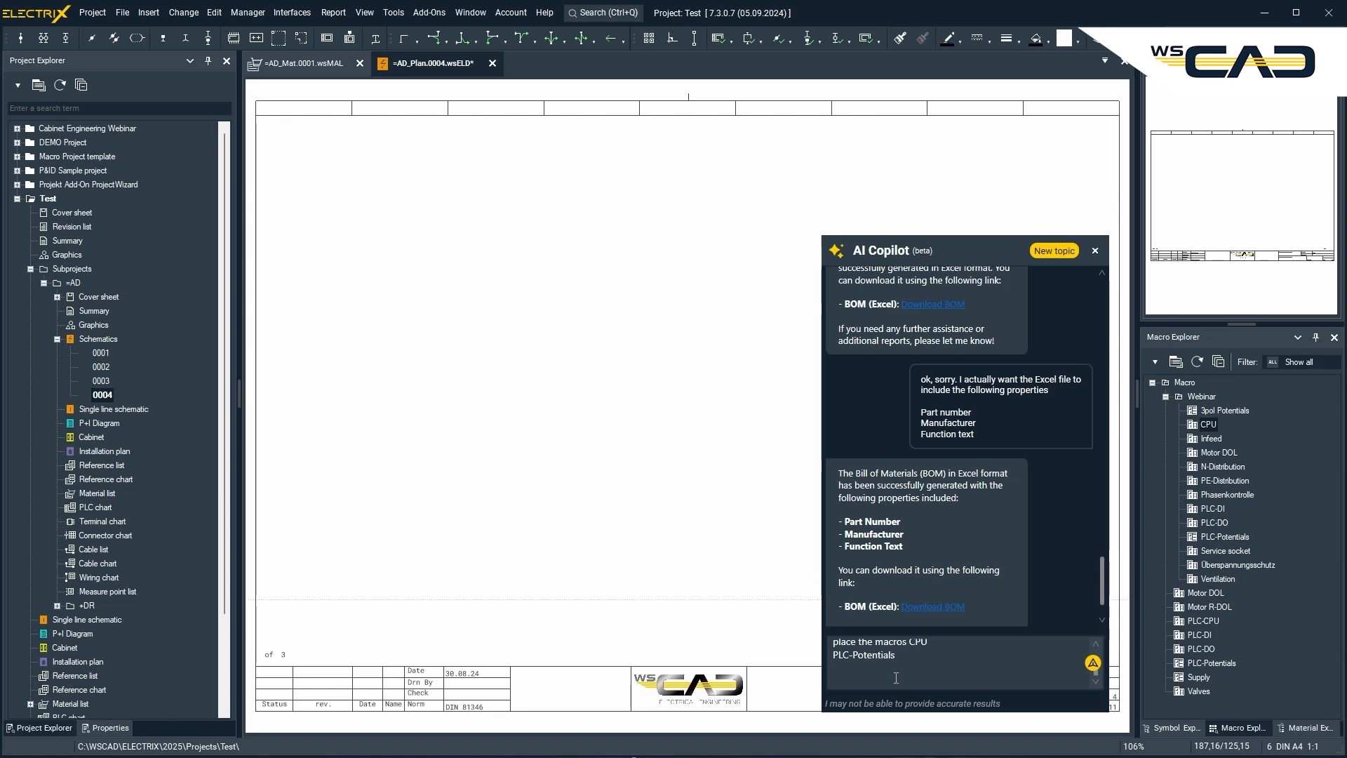
Add "and give me a wire attribute with Potential 24VDC, cross section 0,75 mm² and also generate the cover sheet" and send the request
text(and give me a wire attribute with)
text(Potential 24VDC)
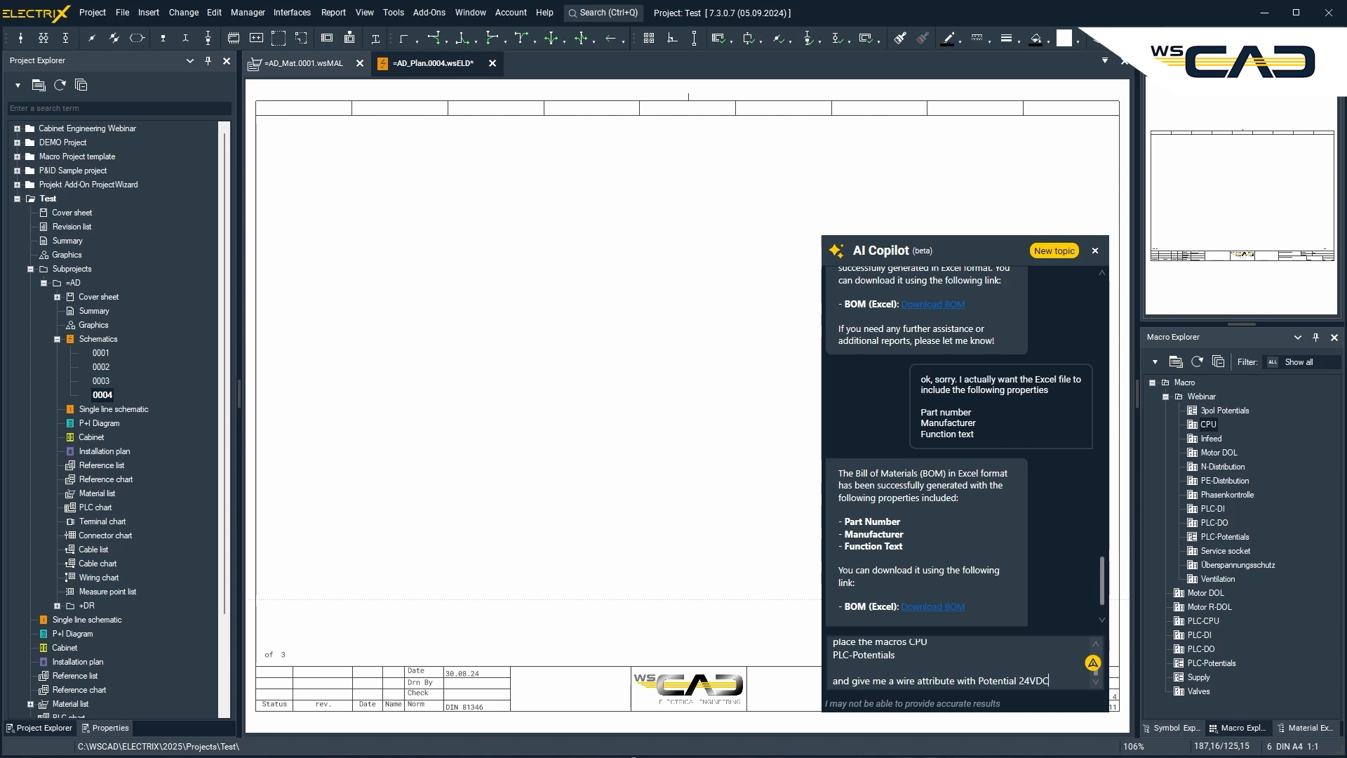
text(, cross se)
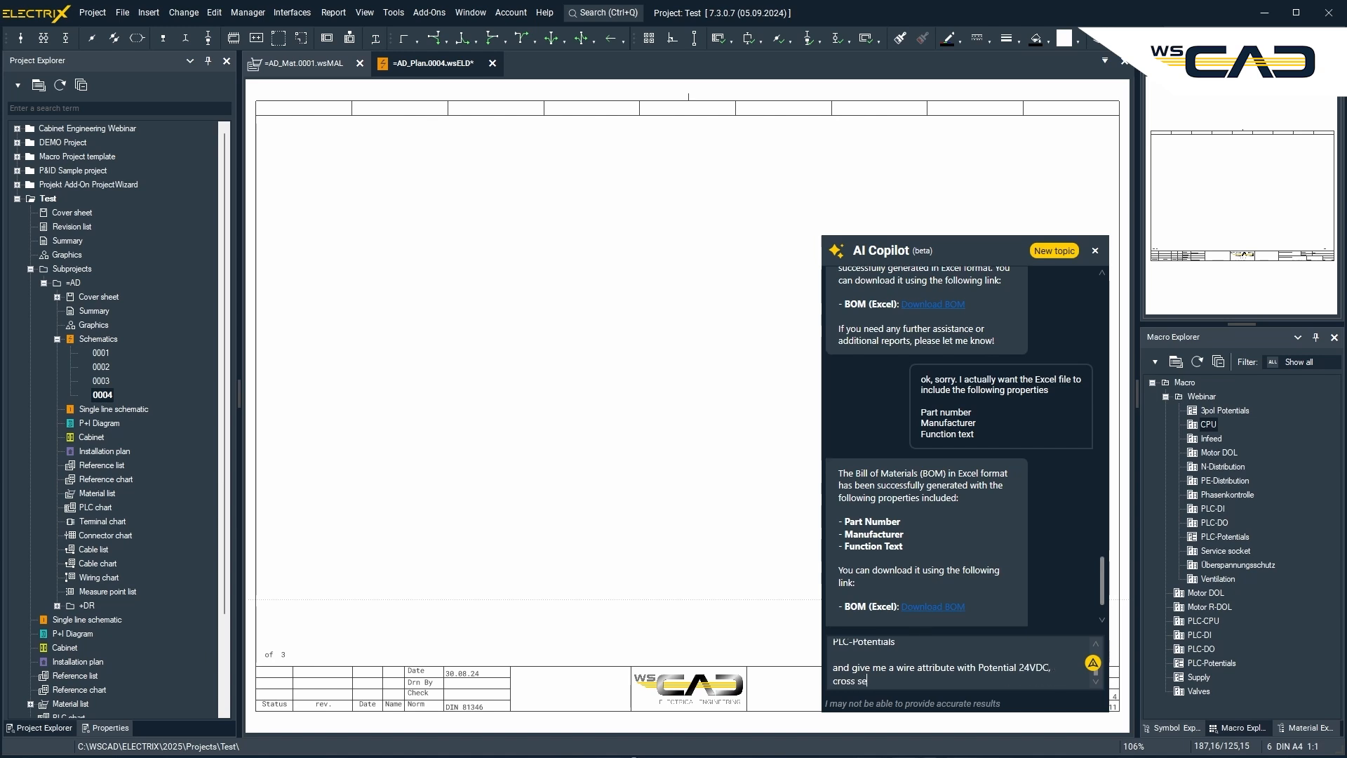
text(ction 0,75 mm² and)
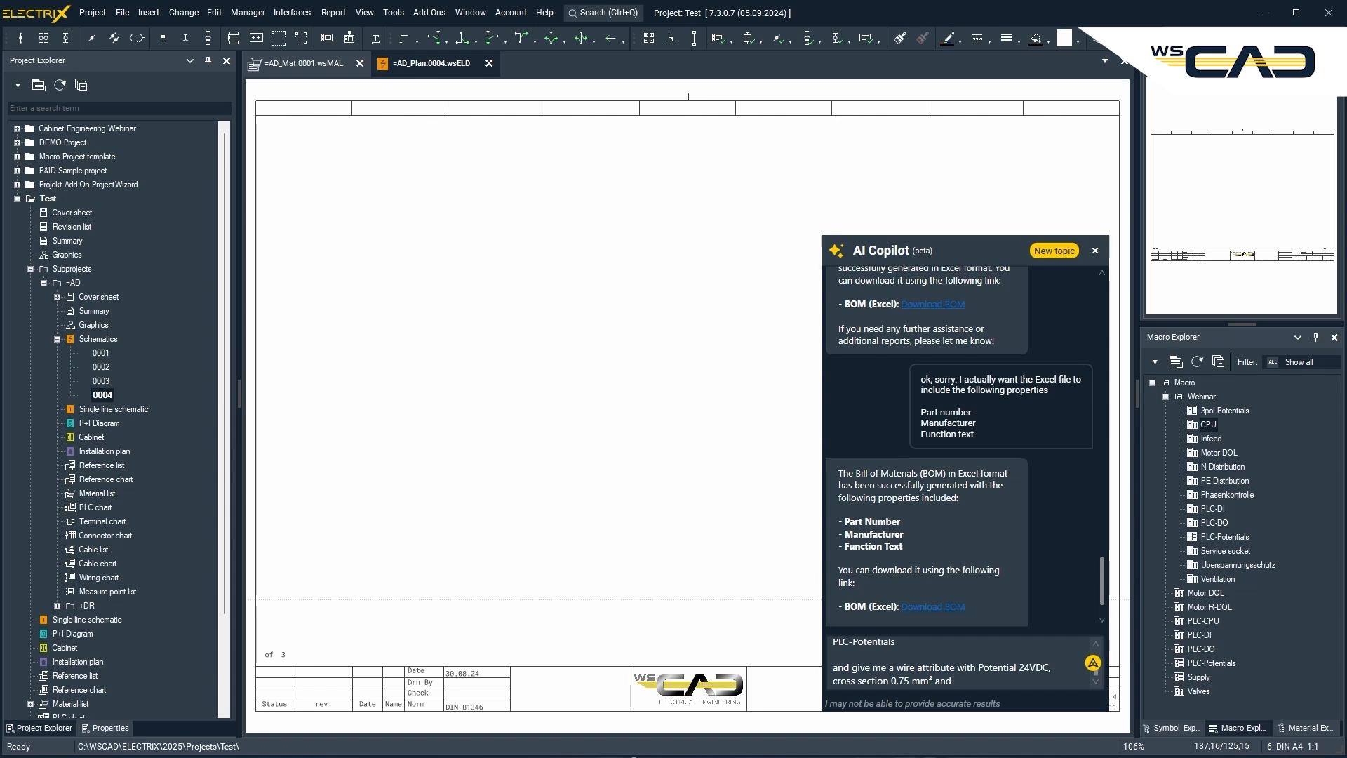
text(also generate the cover sheet)
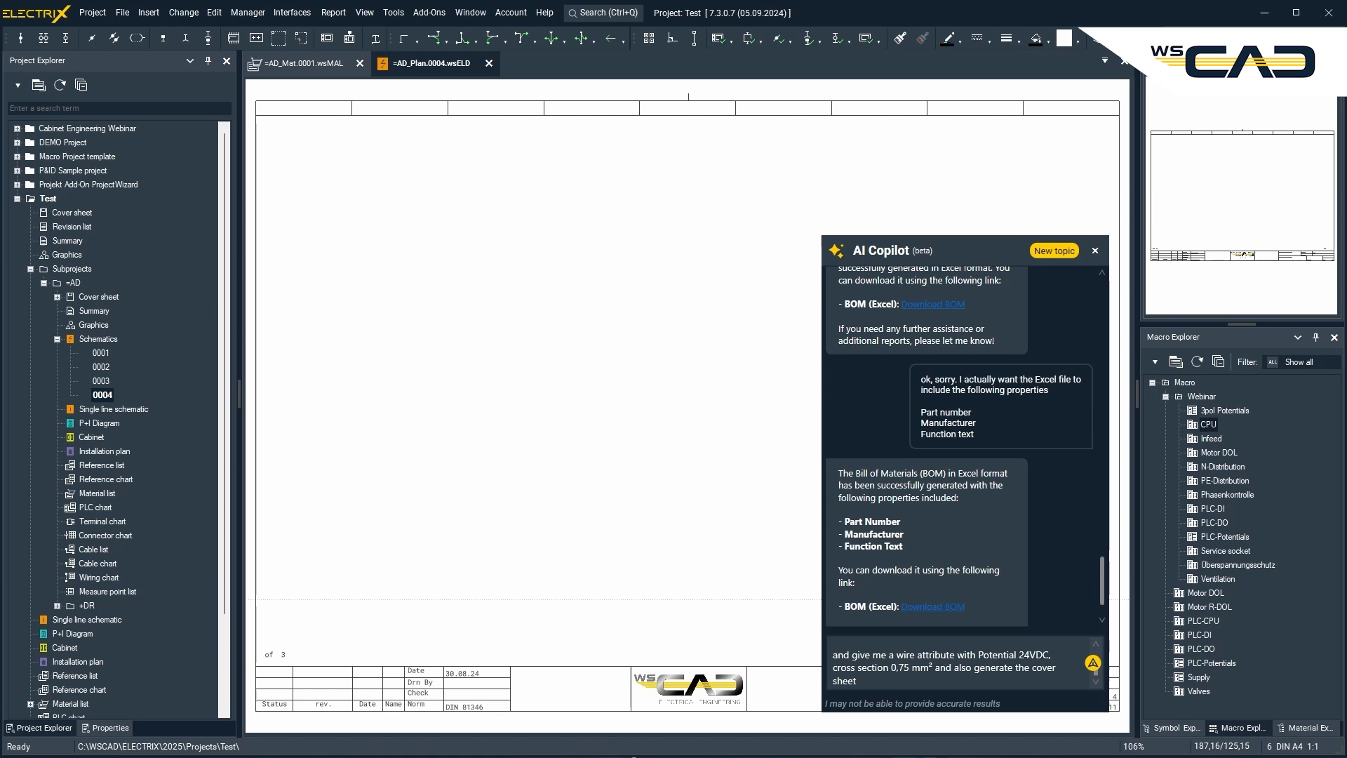
key(Return)
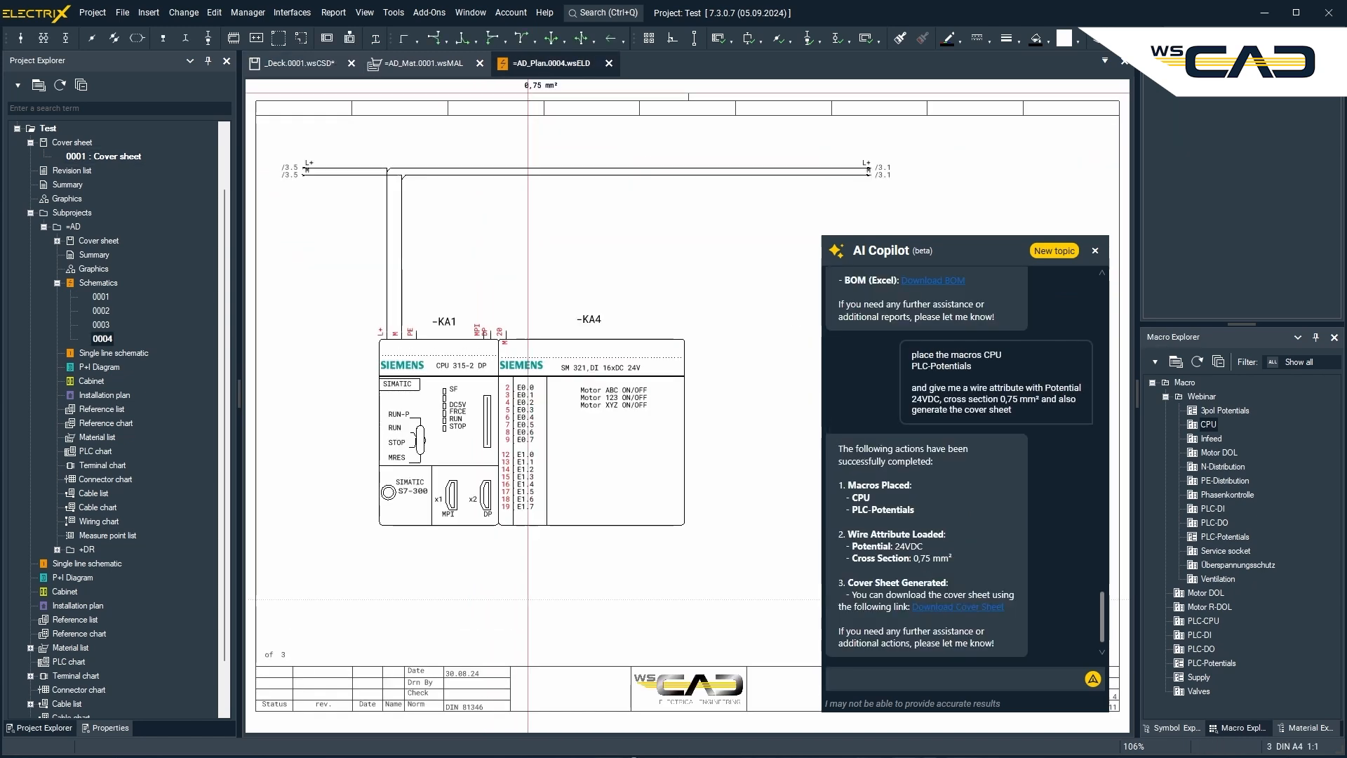
Place the 0,75 mm² wire attribute on the L+ wire above the -KA1 CPU
scroll(379, 232, up, 2)
click(381, 234)
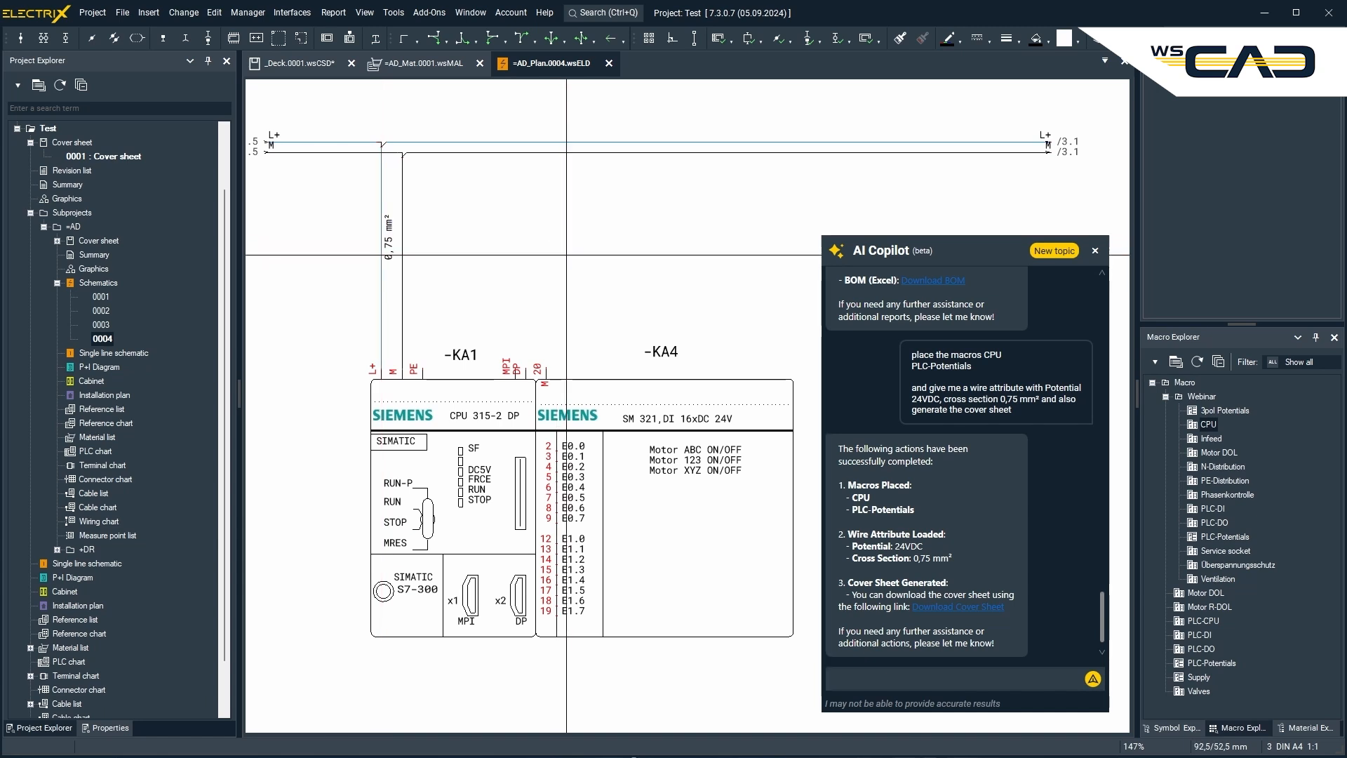